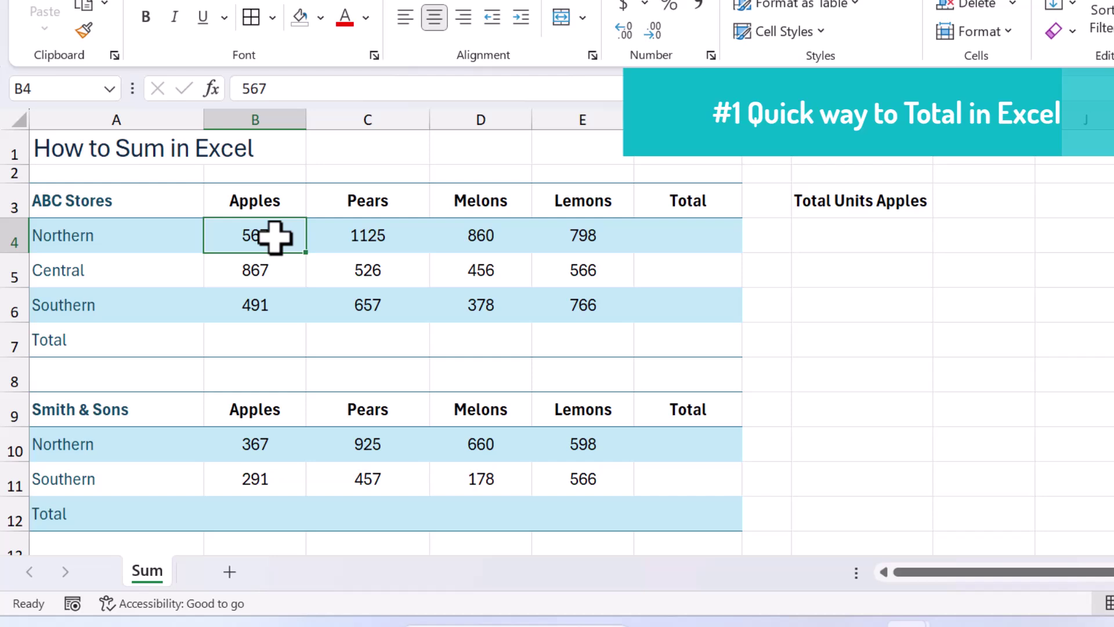
Select the Apples figures B4:B6 and B10:B11 together to read their 2583 status-bar sum
left_click_drag(274, 237, 268, 304)
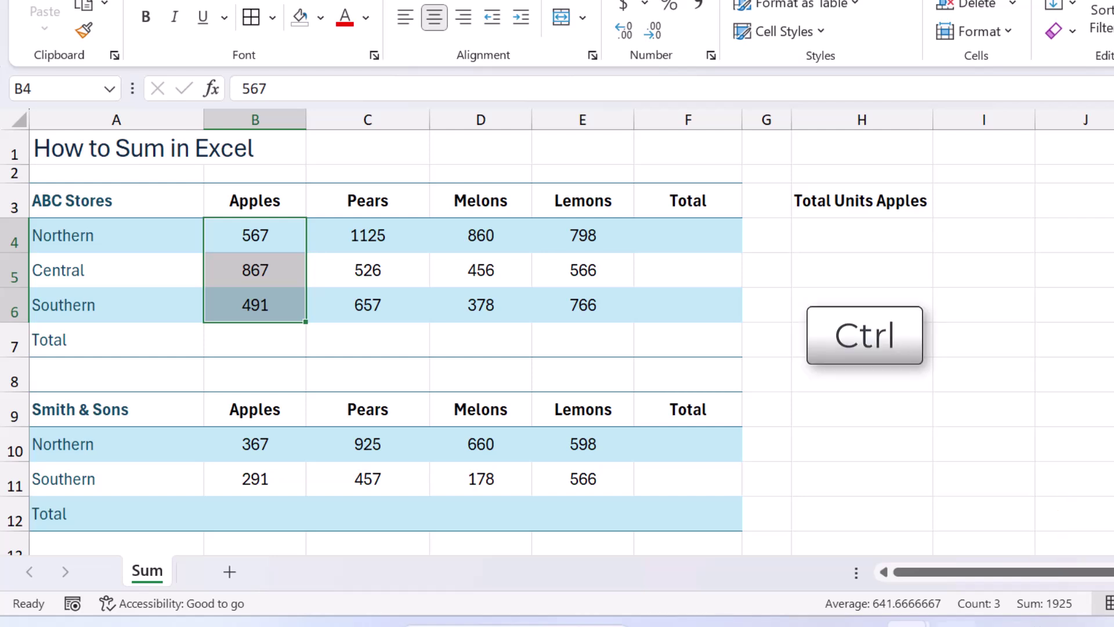
left_click_drag(286, 443, 279, 465)
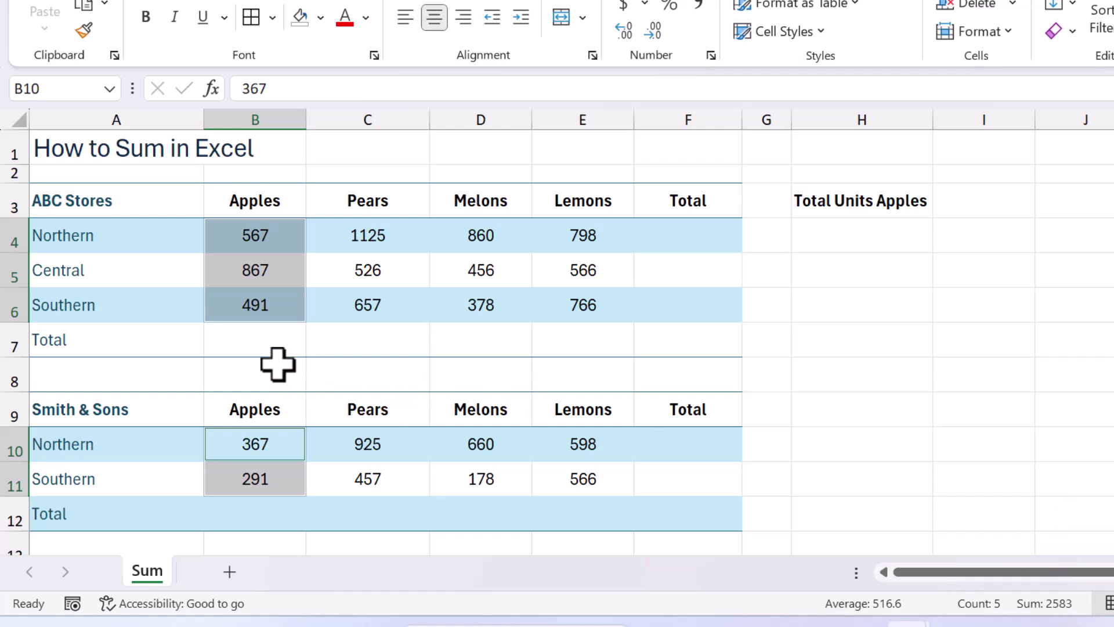
Use AutoSum to enter =SUM(B4:B6) in B7, giving the Apples total of 1925
left_click(273, 345)
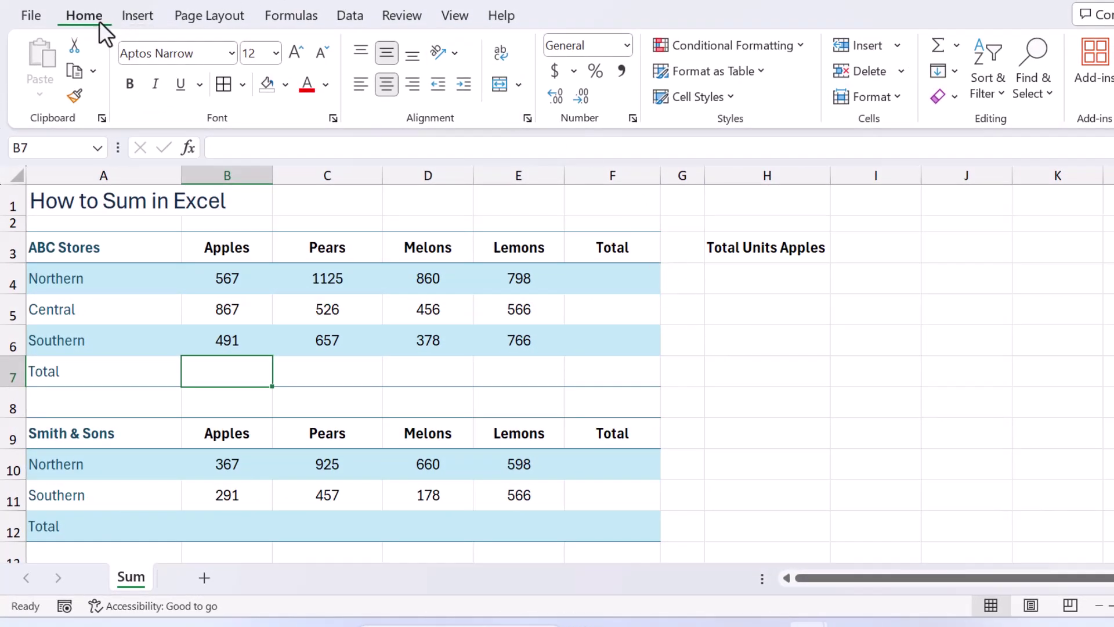
left_click(940, 48)
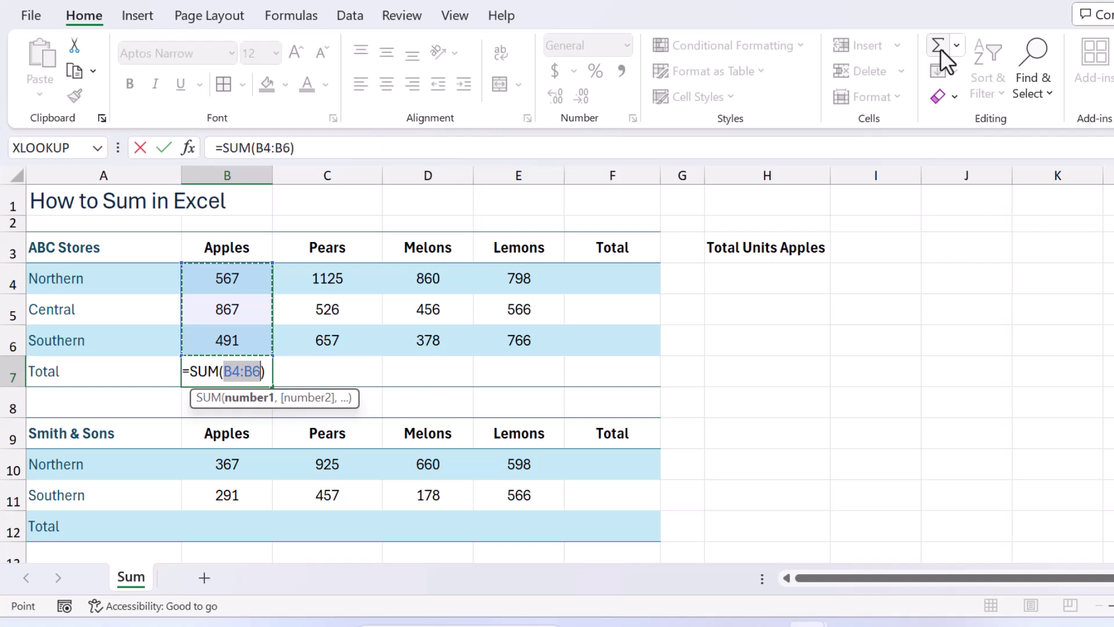
key("Return")
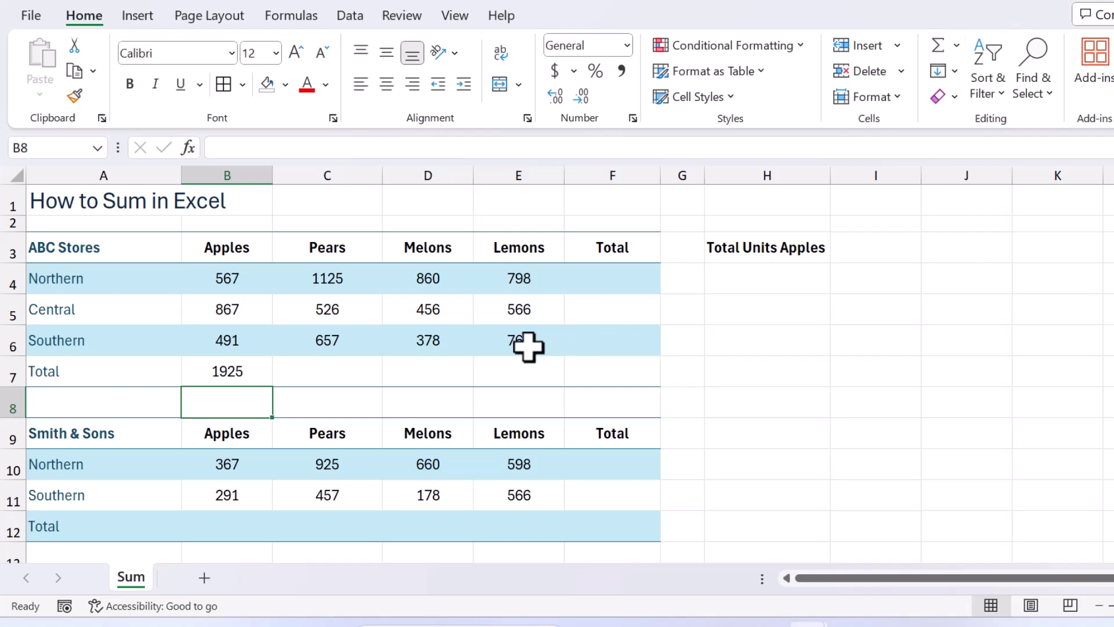
AutoSum the Pears figures C4:C6 into C7 (2308) and check the formula
left_click(345, 377)
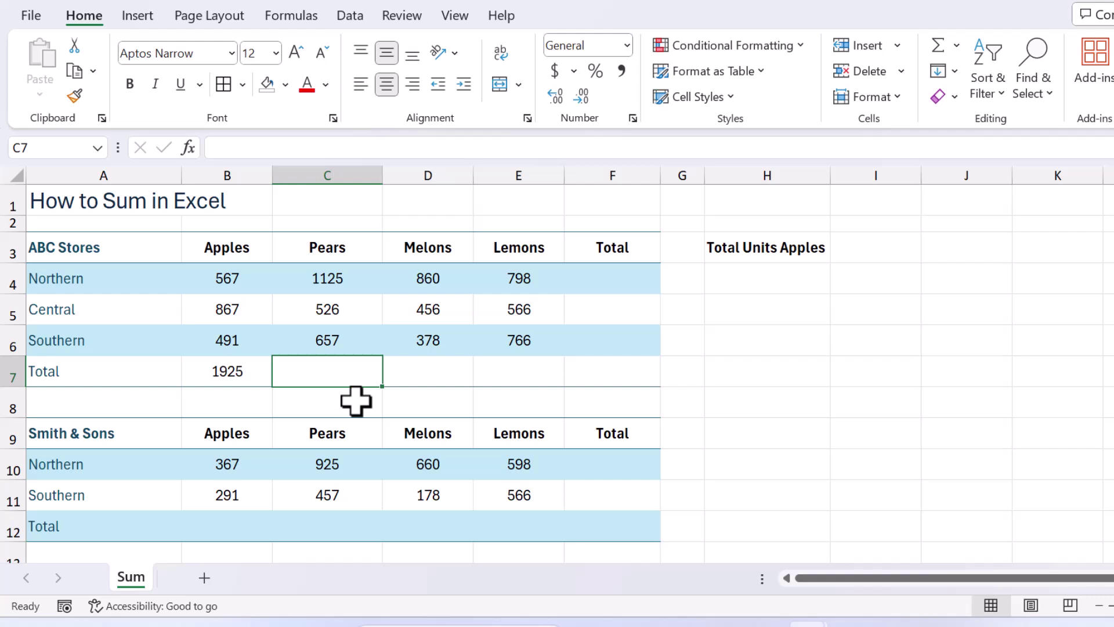
left_click_drag(329, 280, 325, 374)
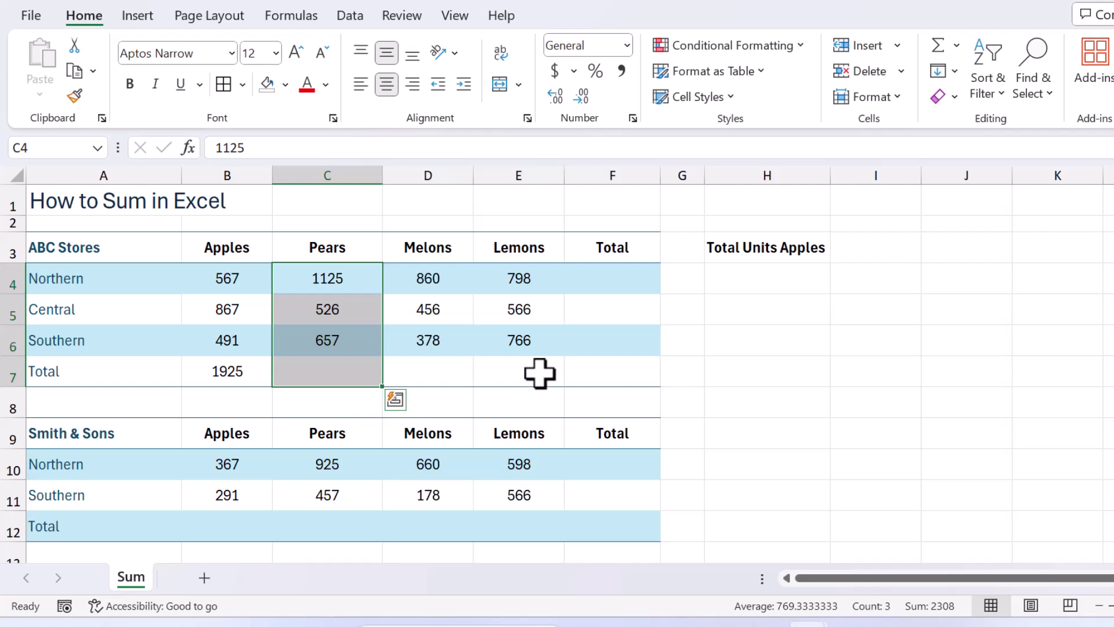
left_click(939, 49)
left_click(357, 367)
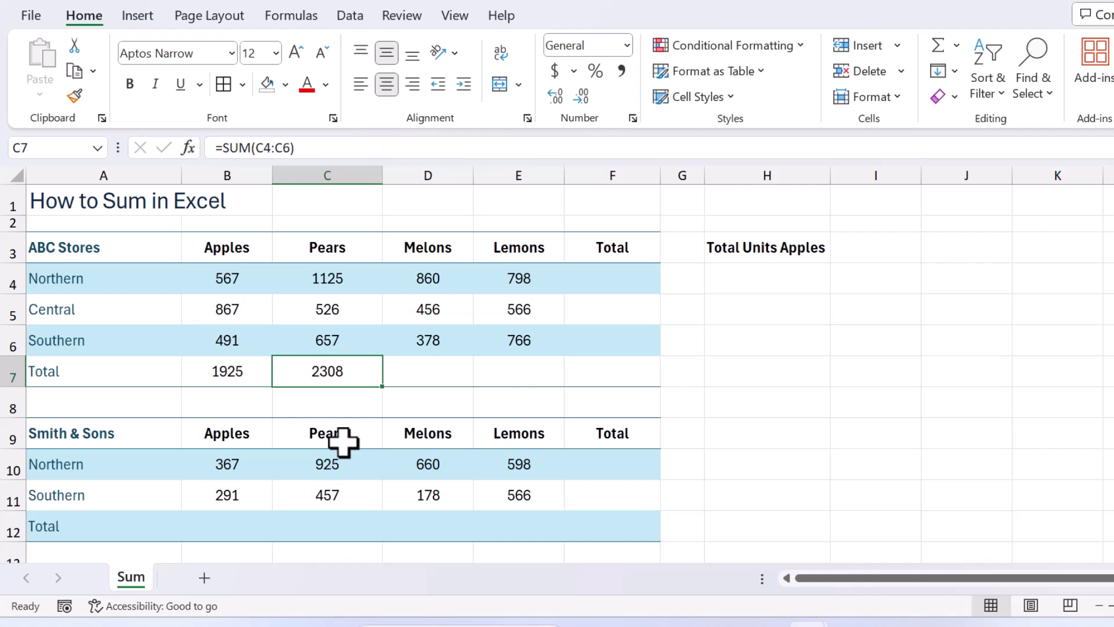
double_click(359, 372)
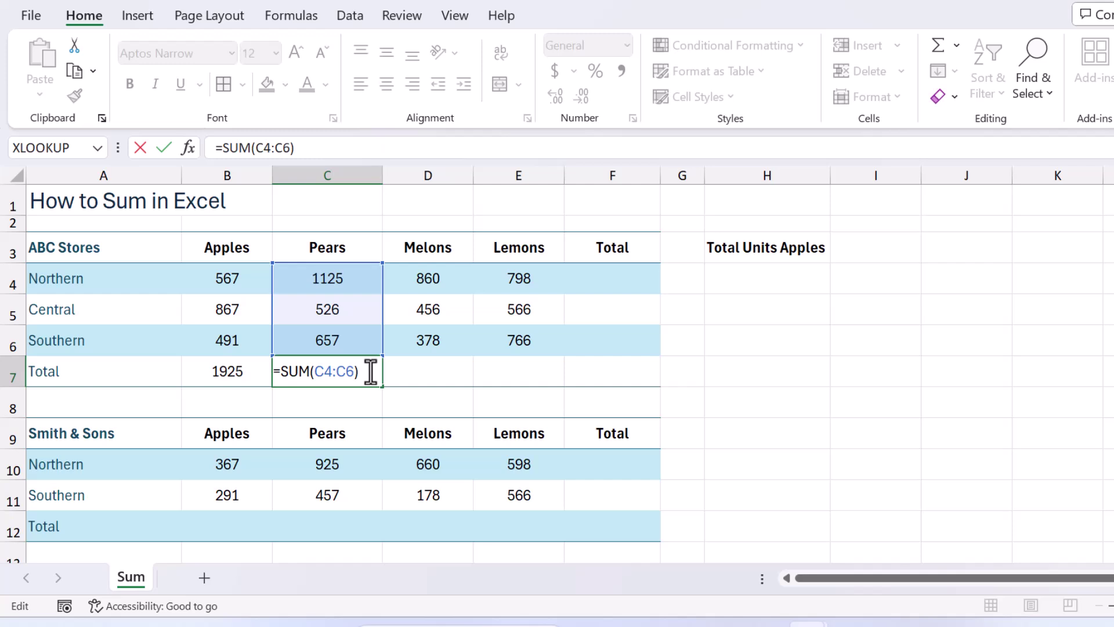
key("Return")
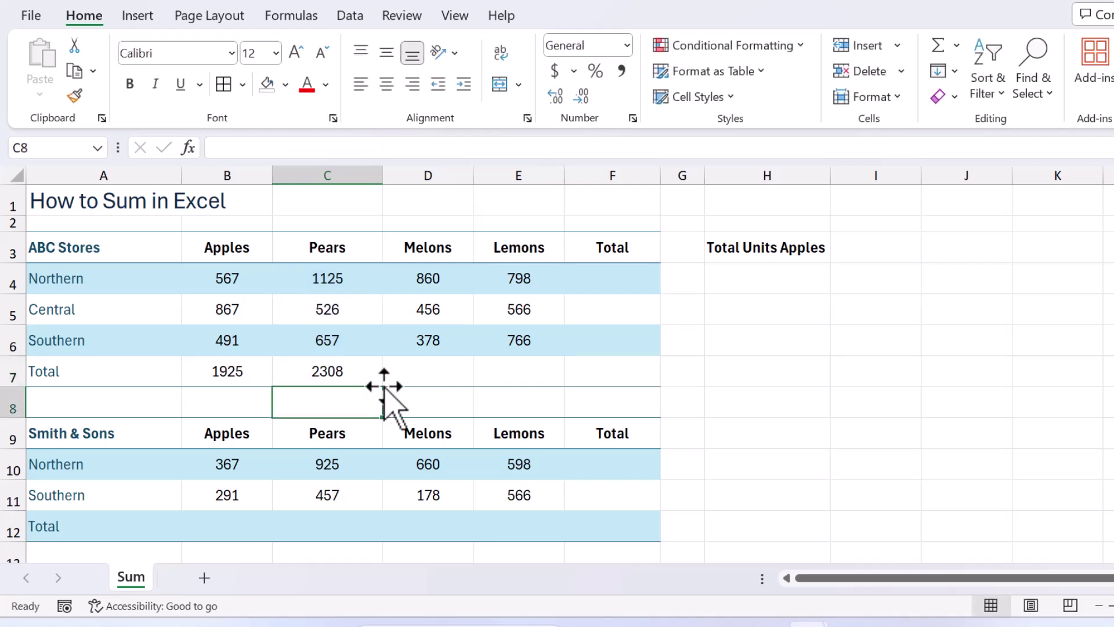
Insert =SUM(D4:D6) in D7 with Alt+=, showing the Melons total of 1694
left_click(433, 367)
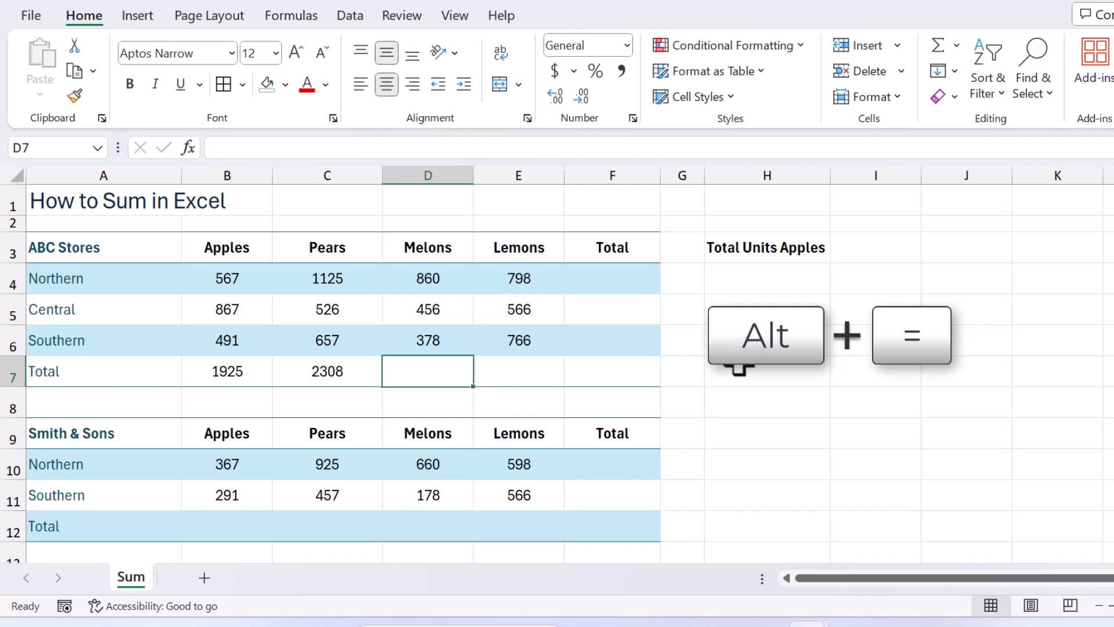
key("alt+equal")
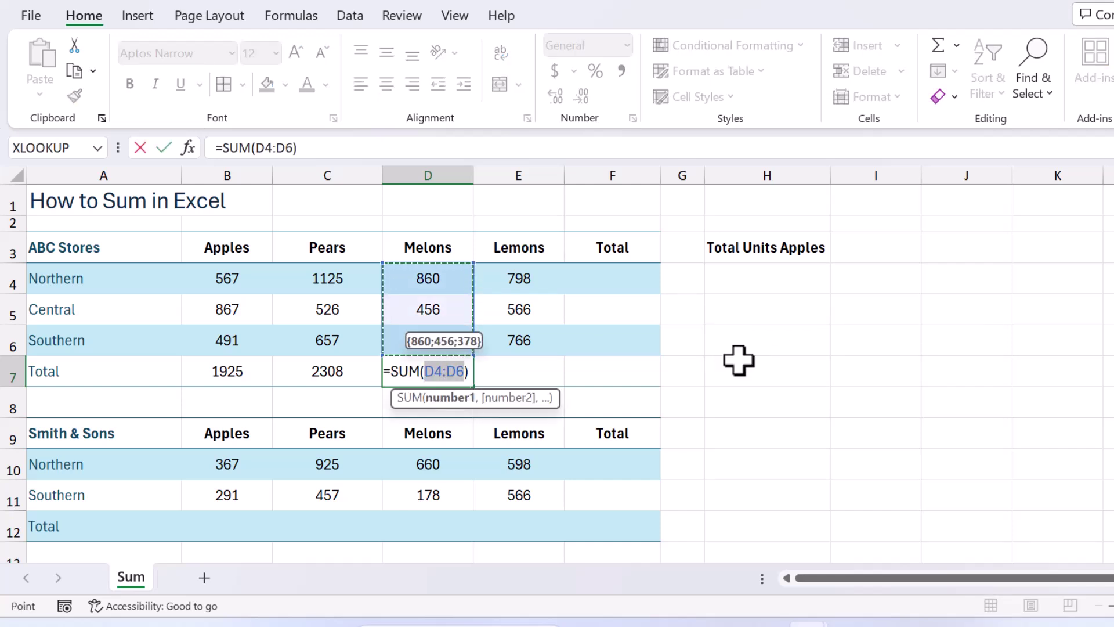
key("Return")
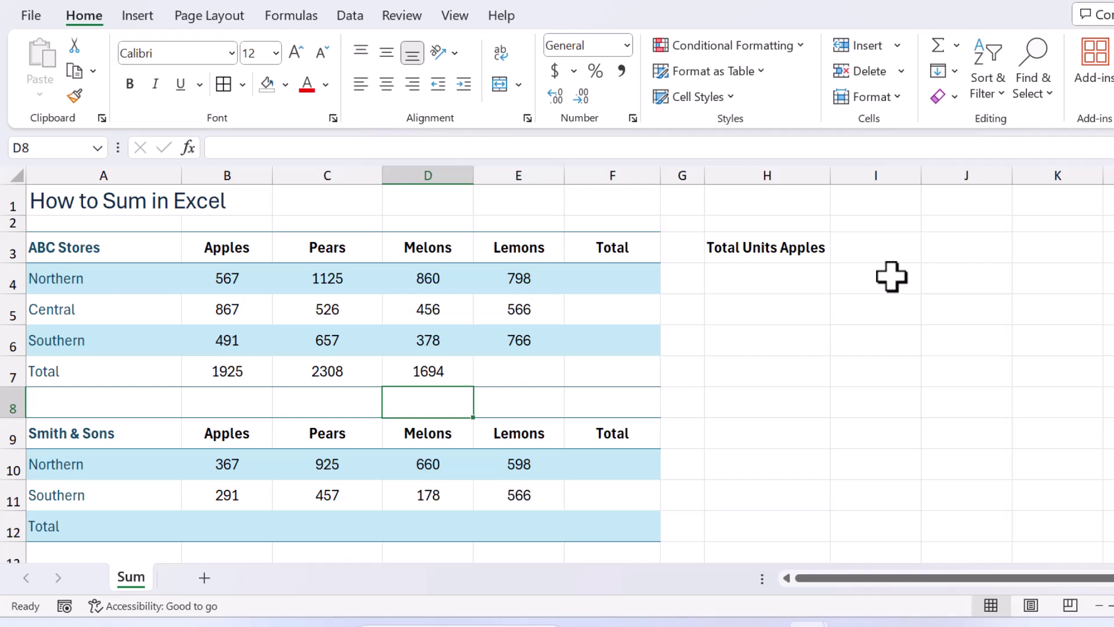
Type =SUM(E4:E6) into E7 to get the Lemons total of 2130
left_click(522, 375)
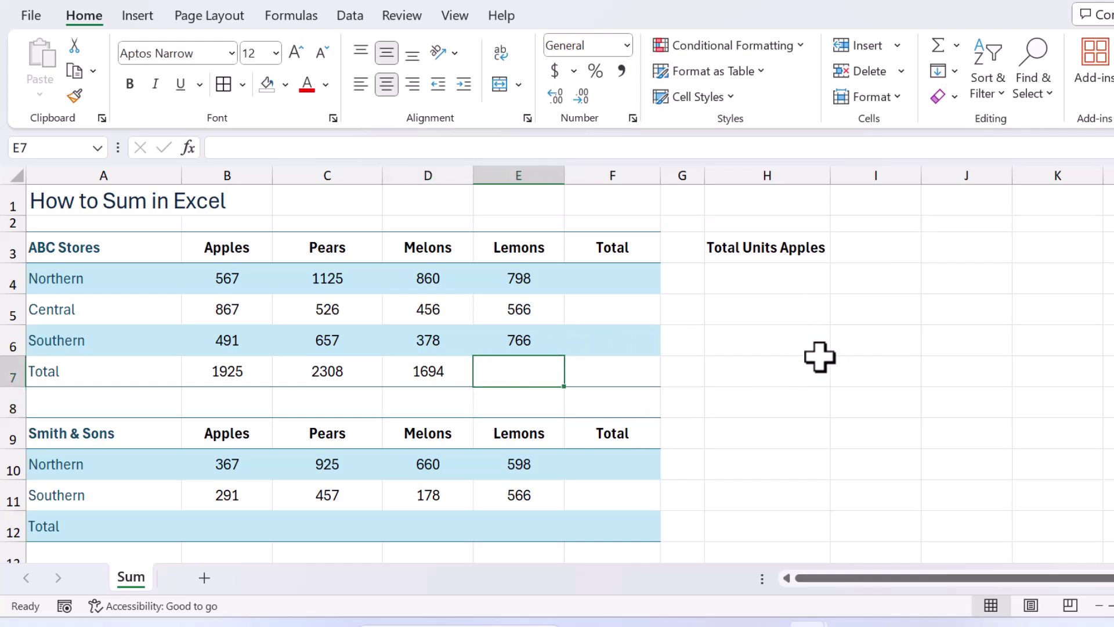
type("=")
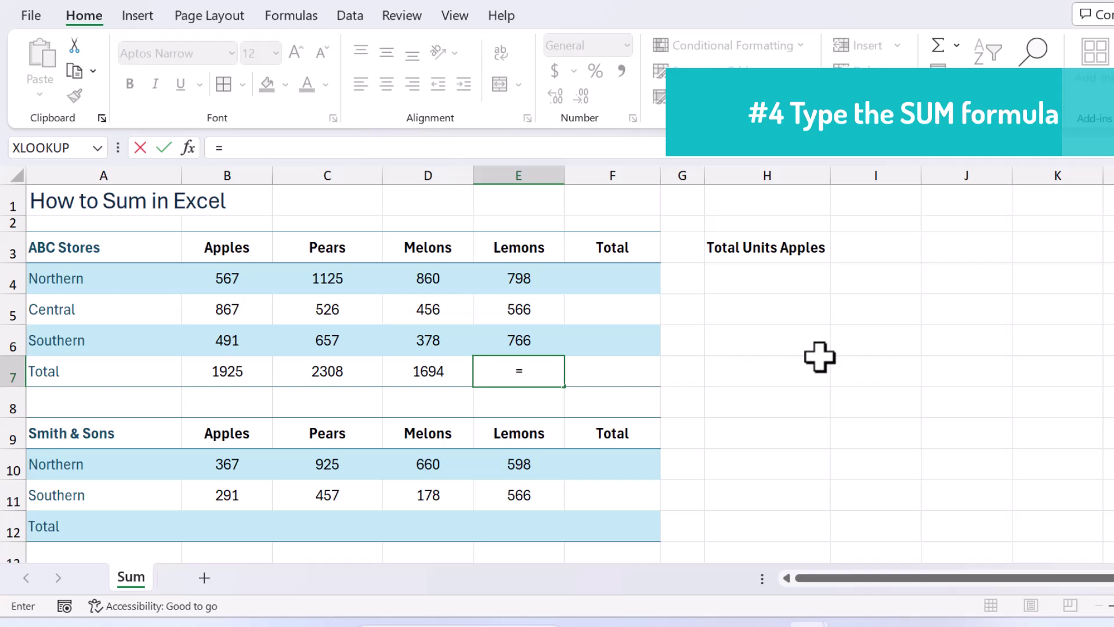
type("sum")
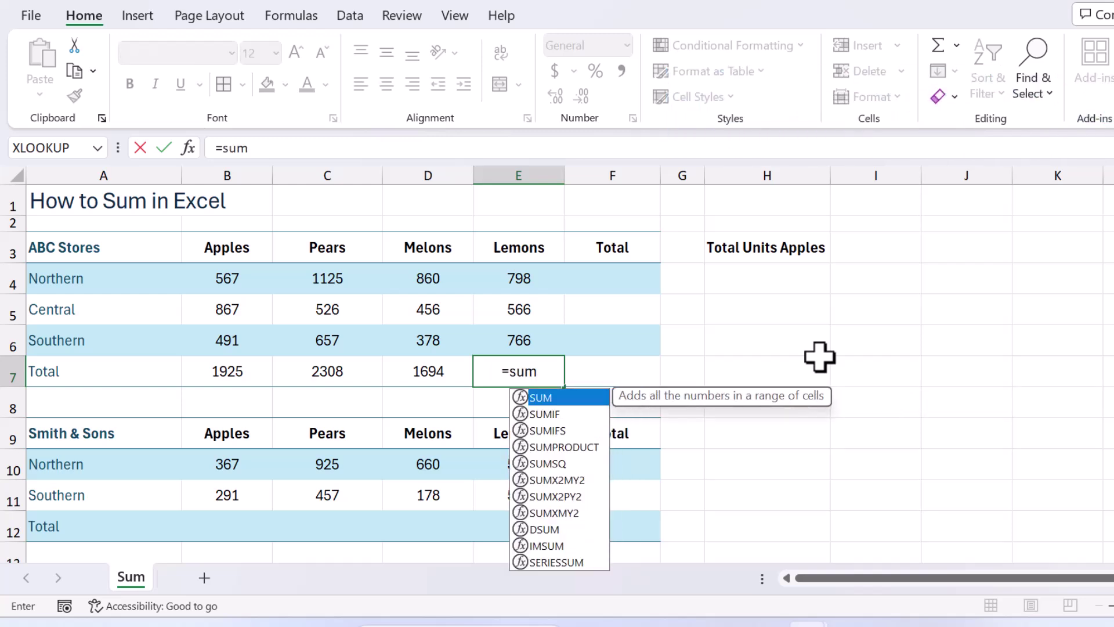
type("(")
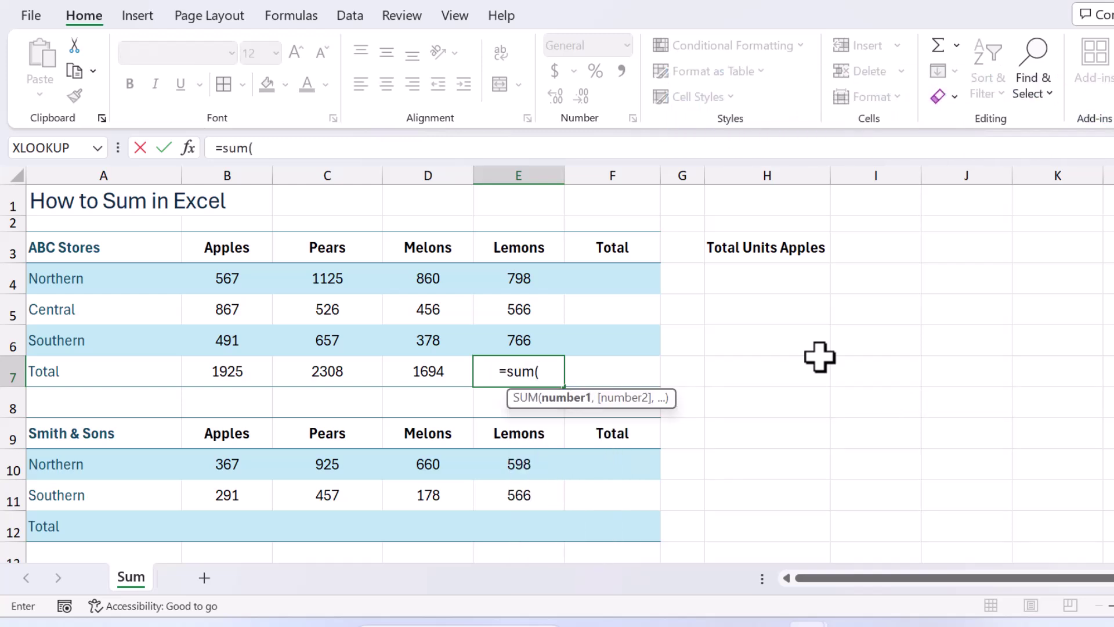
left_click_drag(519, 279, 517, 337)
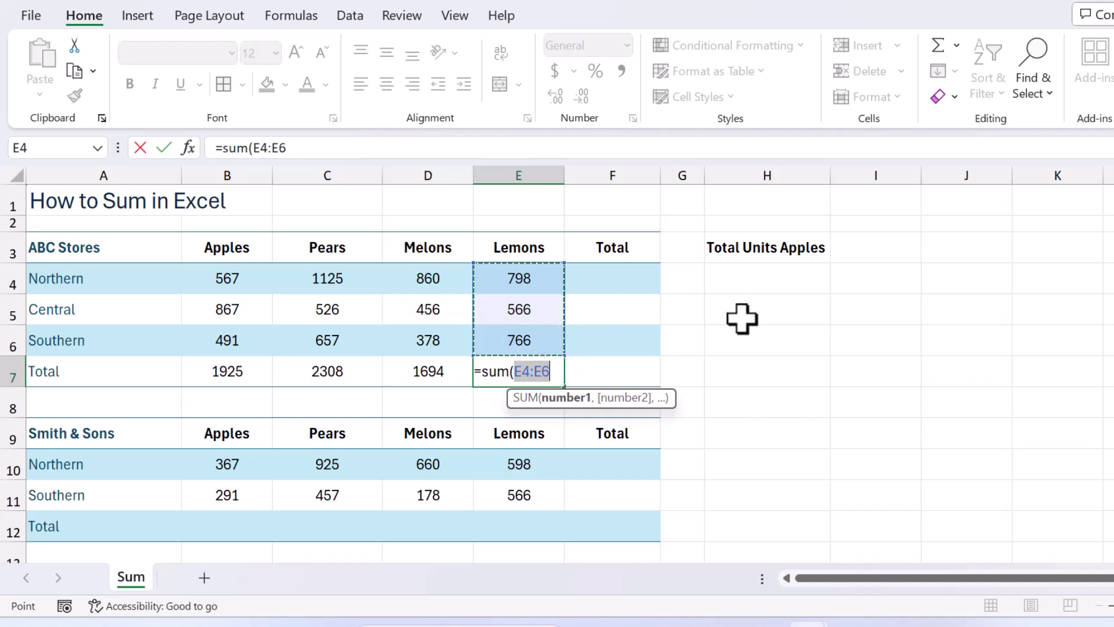
key("BackSpace")
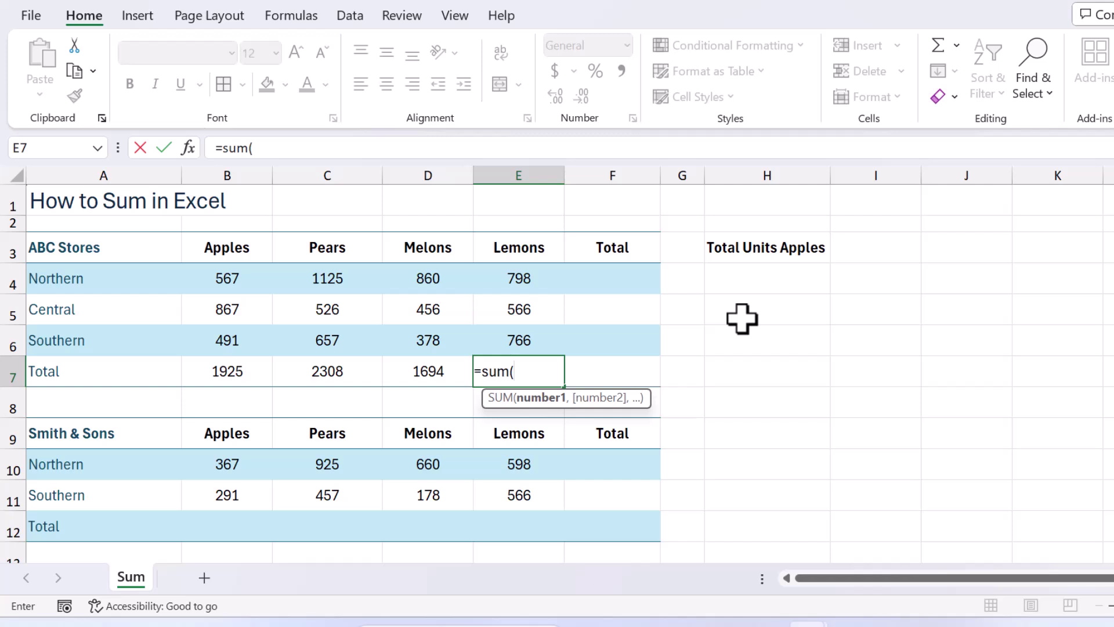
type("e4")
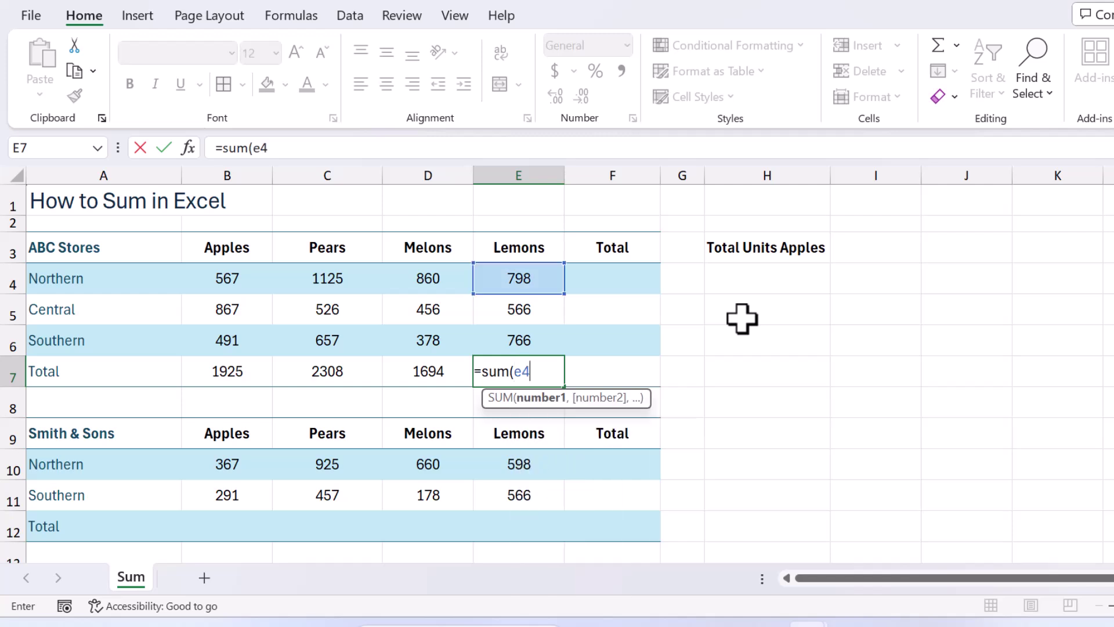
type(":e6)")
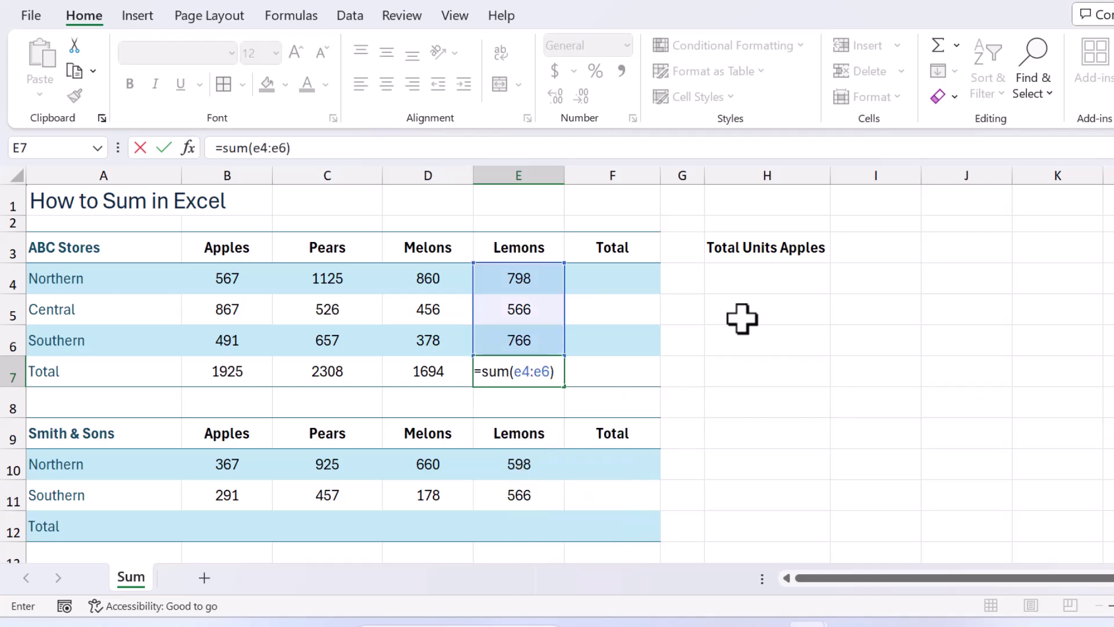
key("Return")
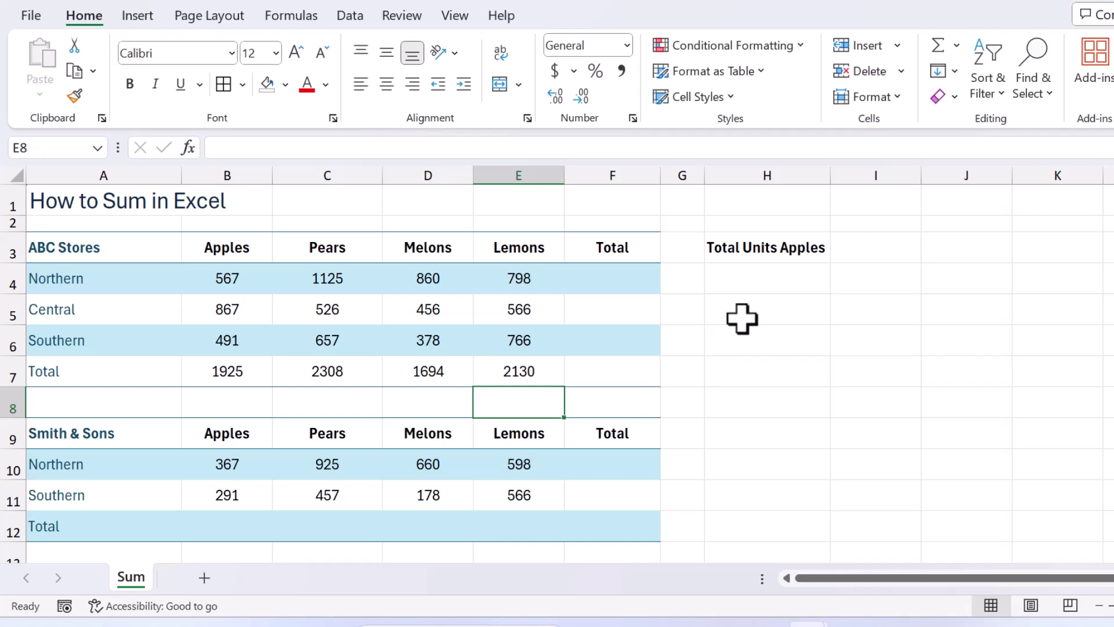
key("Up")
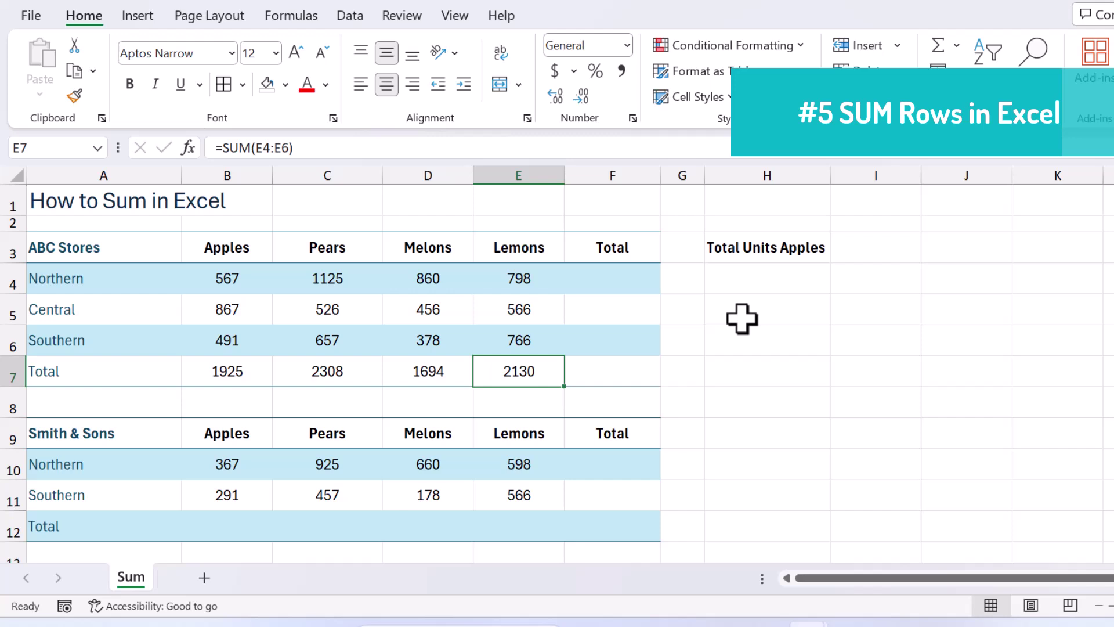
AutoSum the Northern row into F4 (3350) and the Central row into F5 (2415)
left_click(622, 281)
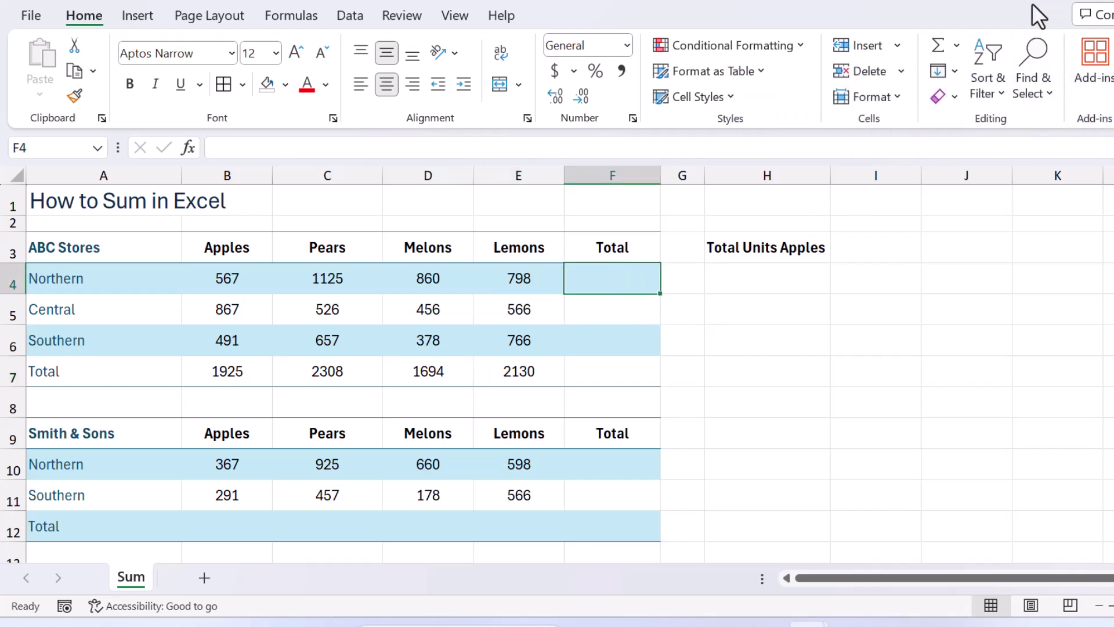
left_click(940, 48)
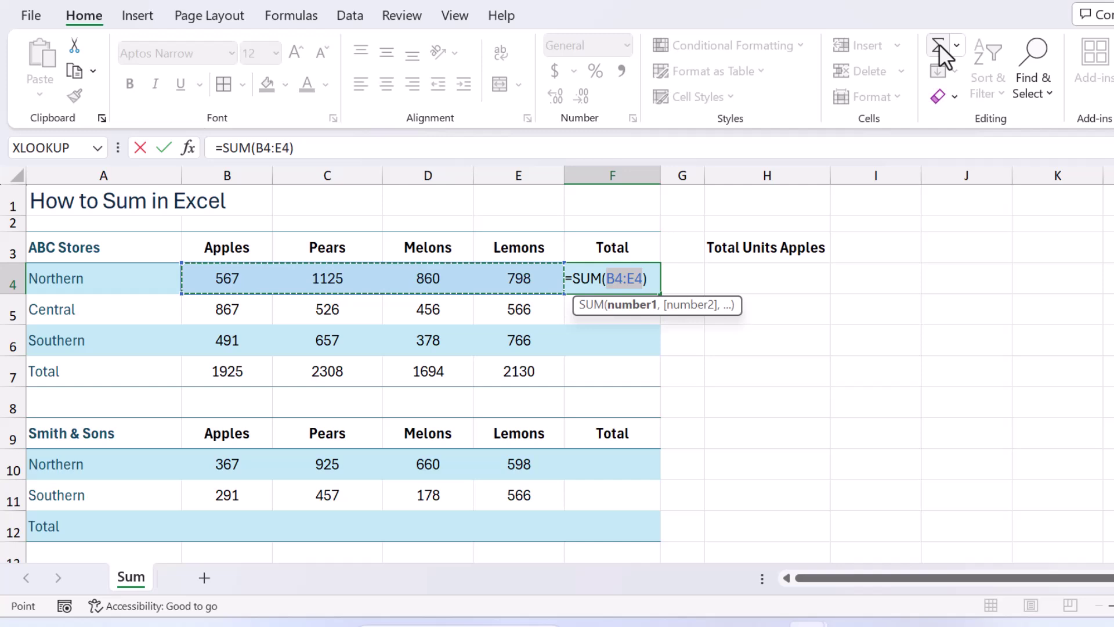
key("Return")
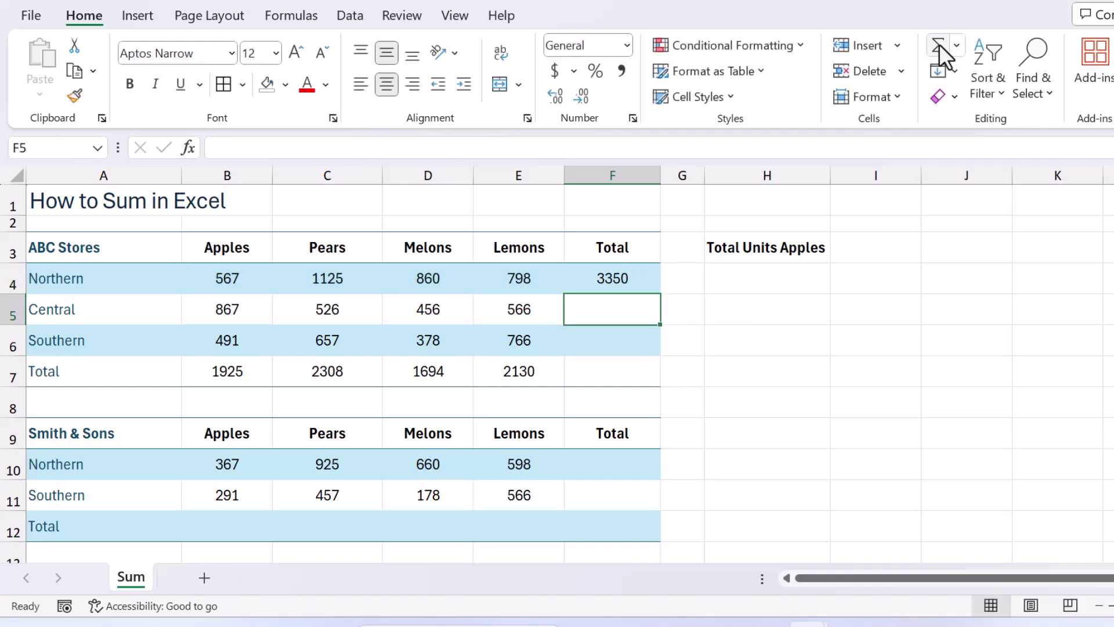
left_click_drag(199, 311, 614, 305)
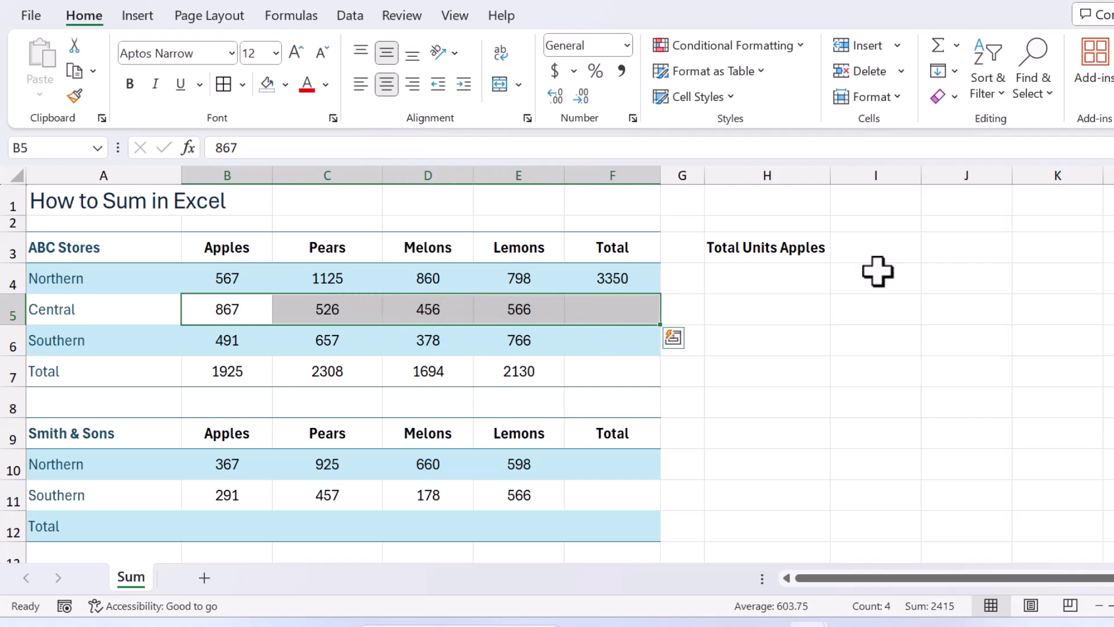
left_click(942, 43)
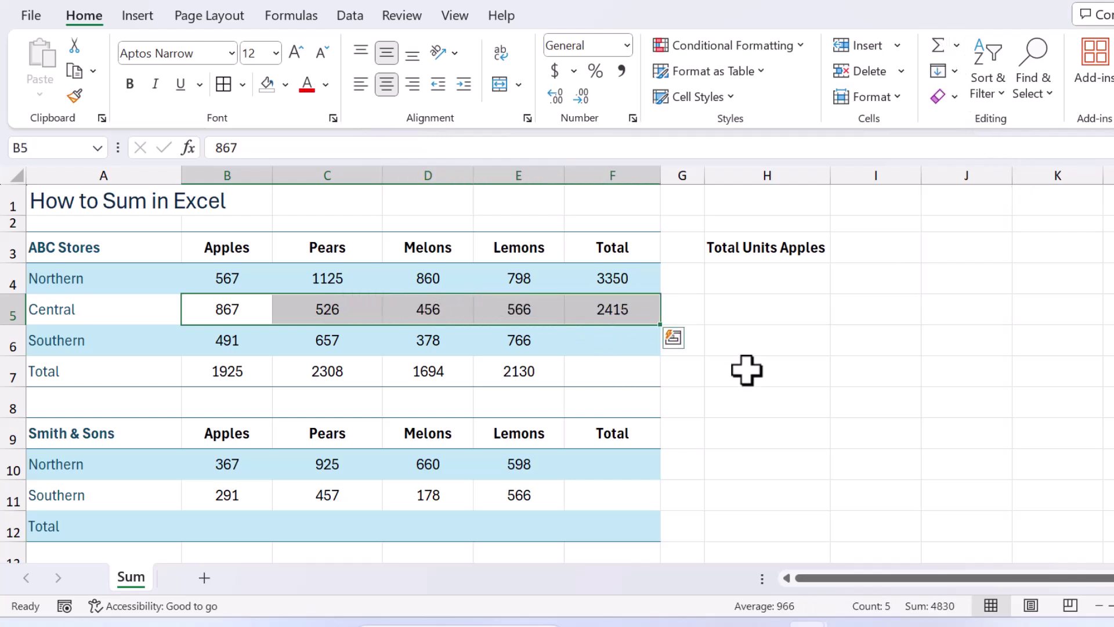
left_click(632, 348)
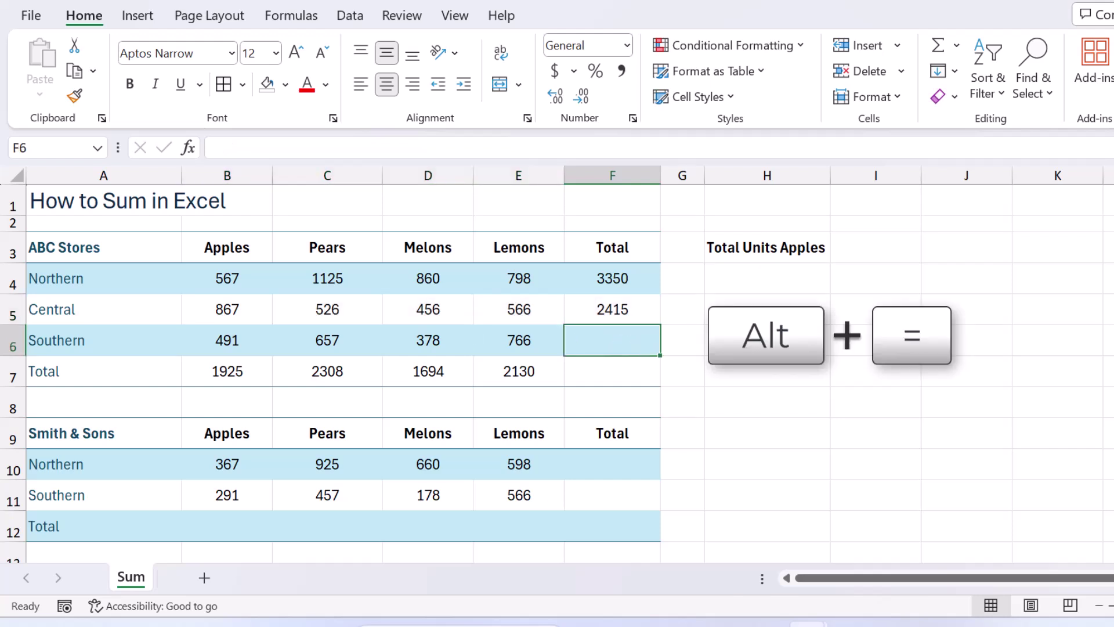
Enter =SUM(B6:E6) in F6 with Alt+=, giving Southern's total of 2292
key("alt+equal")
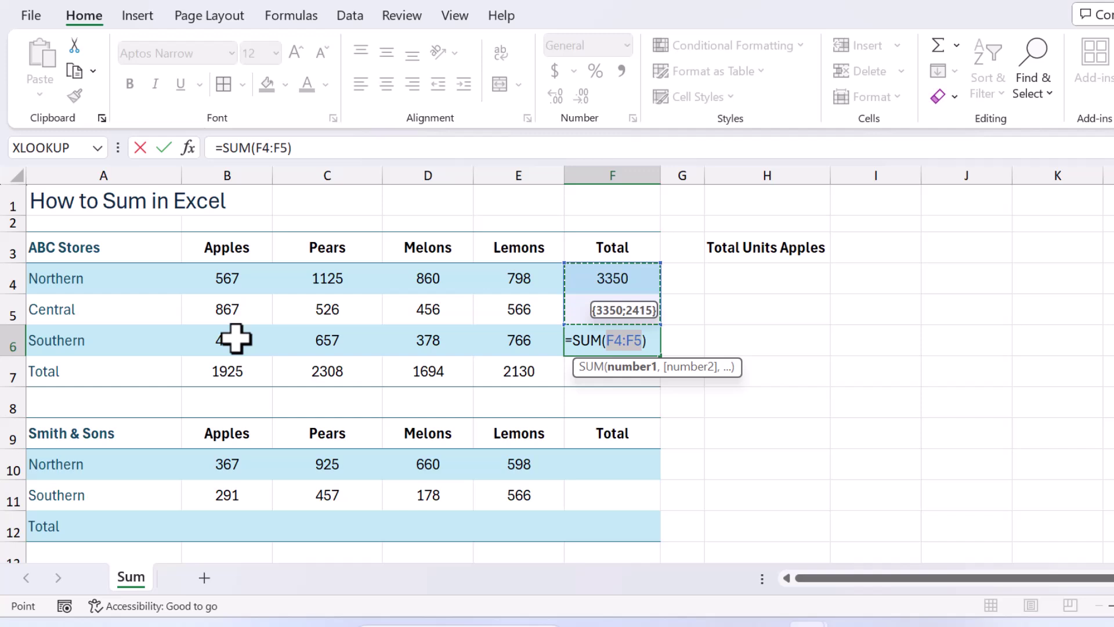
left_click_drag(235, 340, 504, 354)
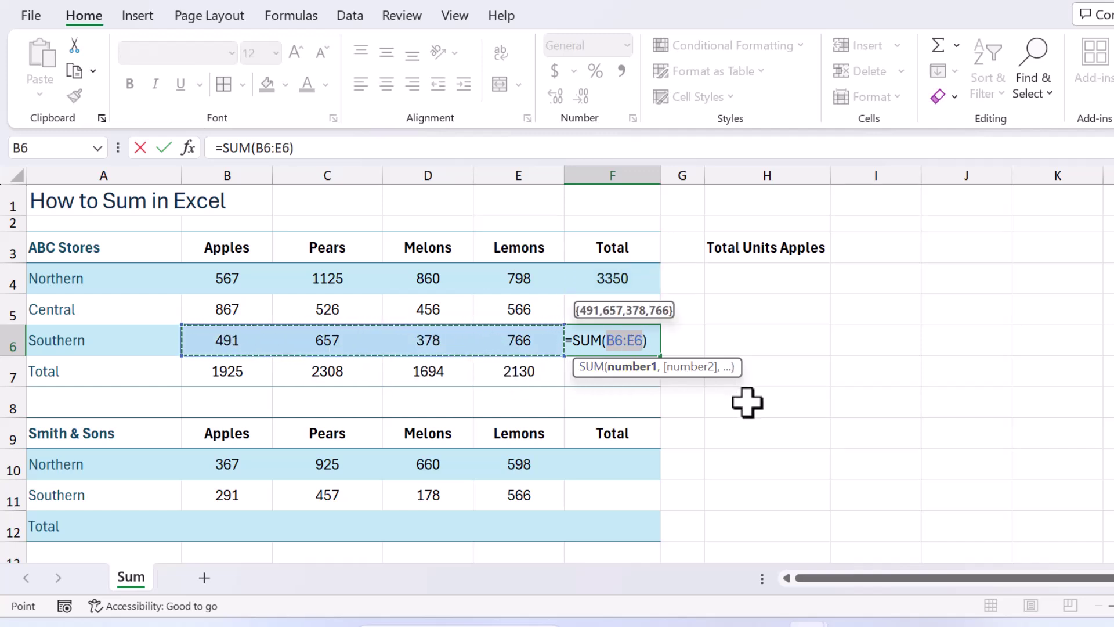
key("Return")
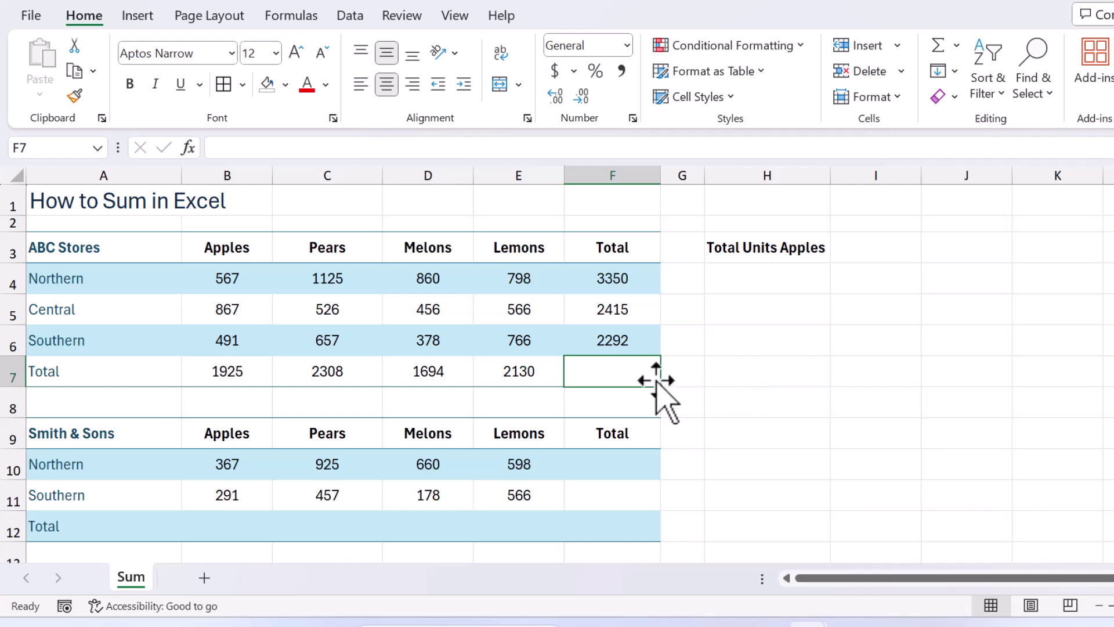
Fill E7's sum formula right into F7, yielding =SUM(F4:F6) and the 8057 grand total
left_click(517, 376)
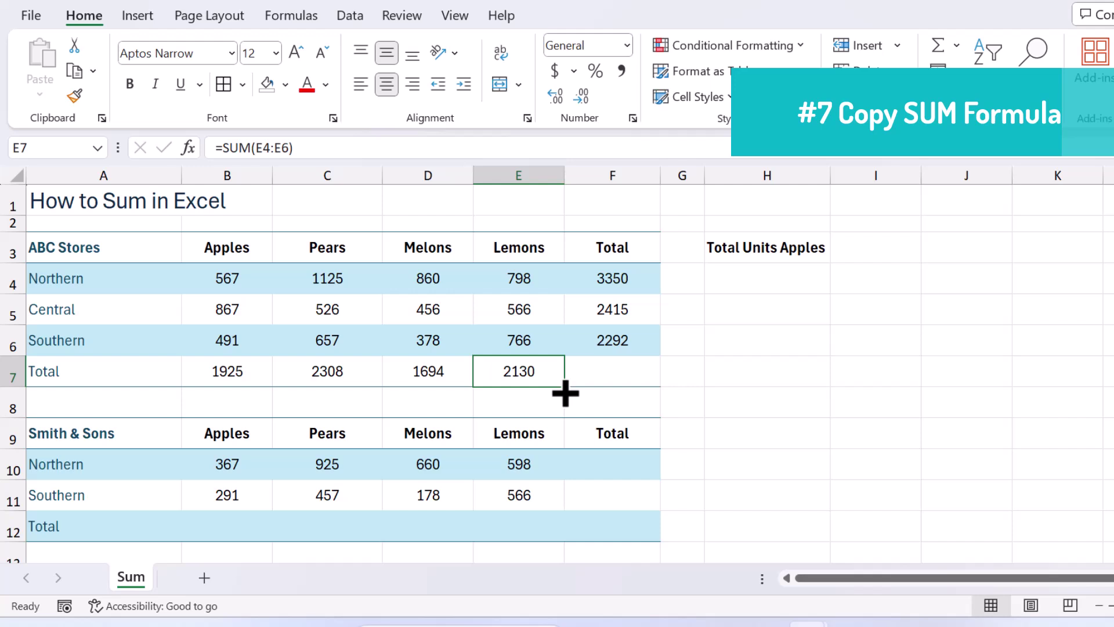
double_click(542, 370)
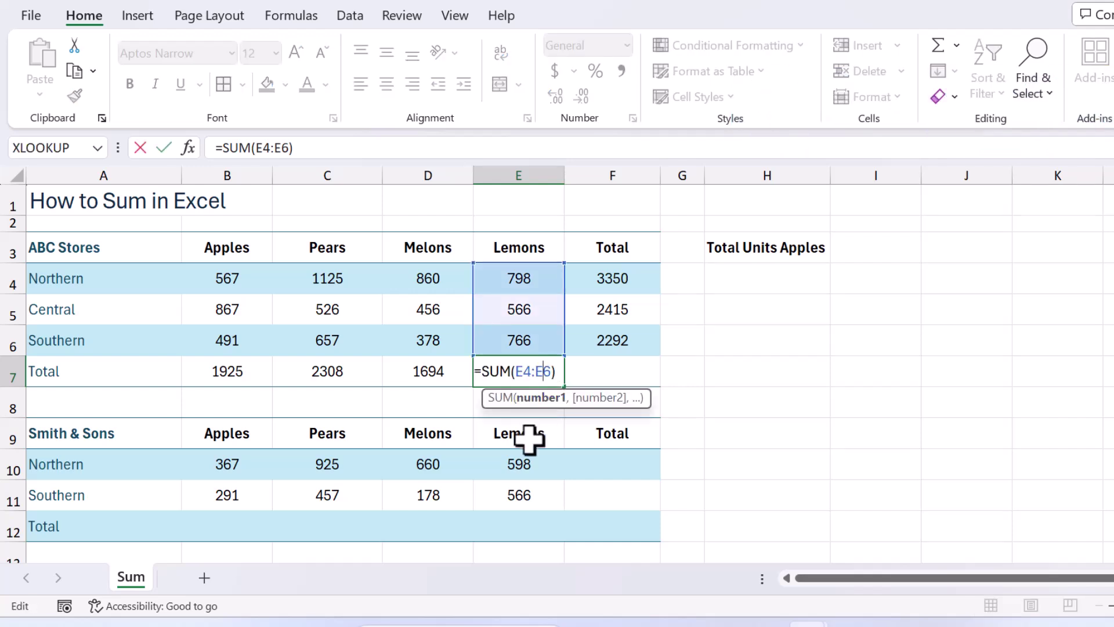
key("Escape")
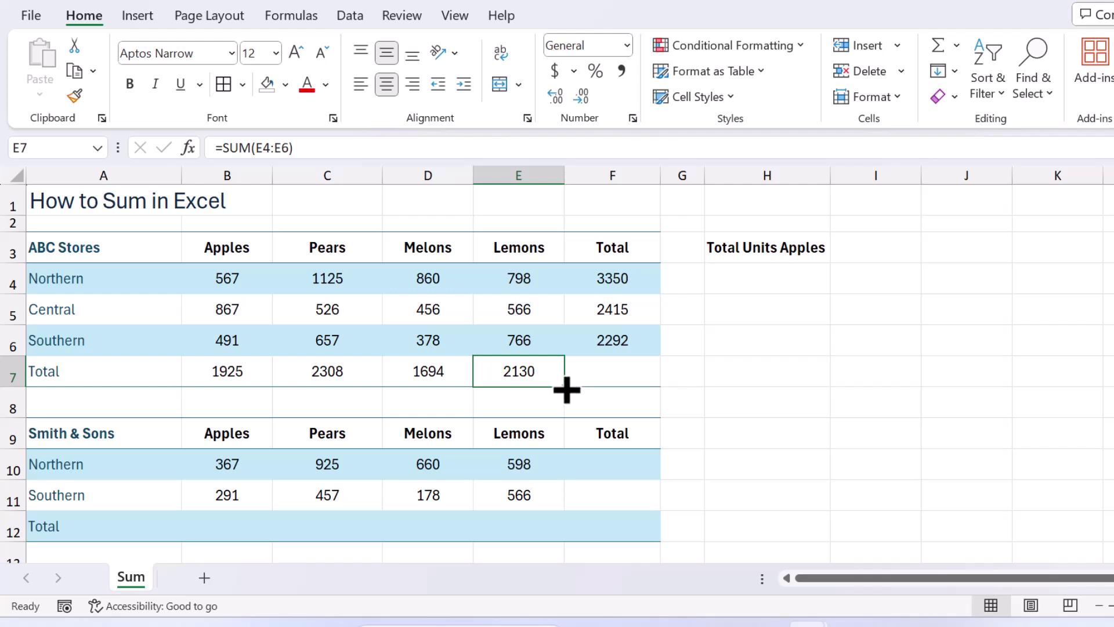
left_click_drag(566, 390, 621, 385)
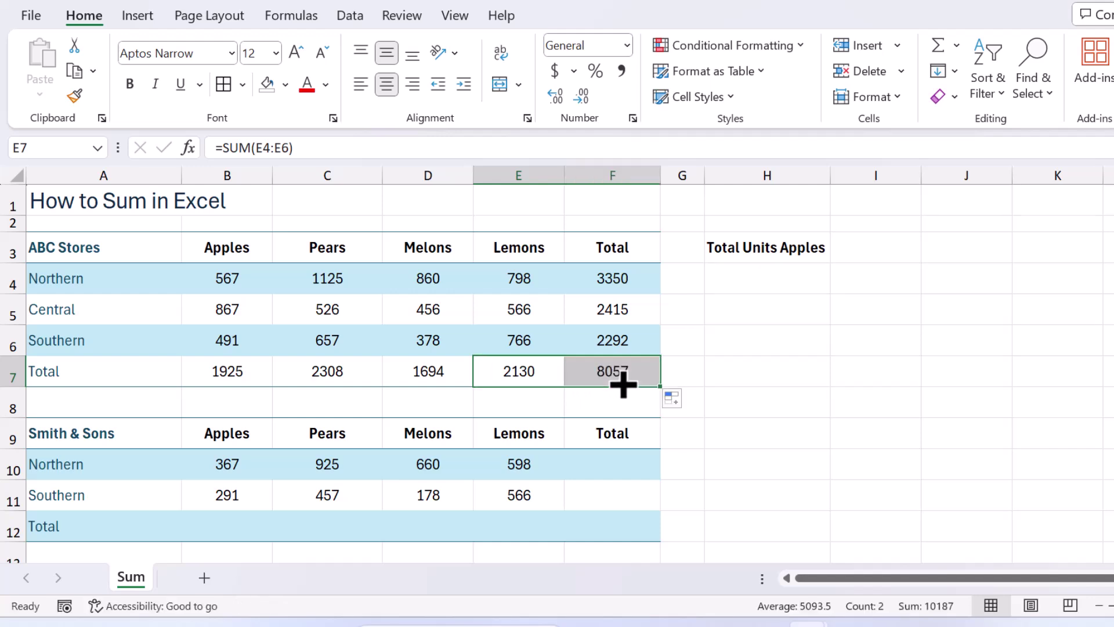
double_click(634, 373)
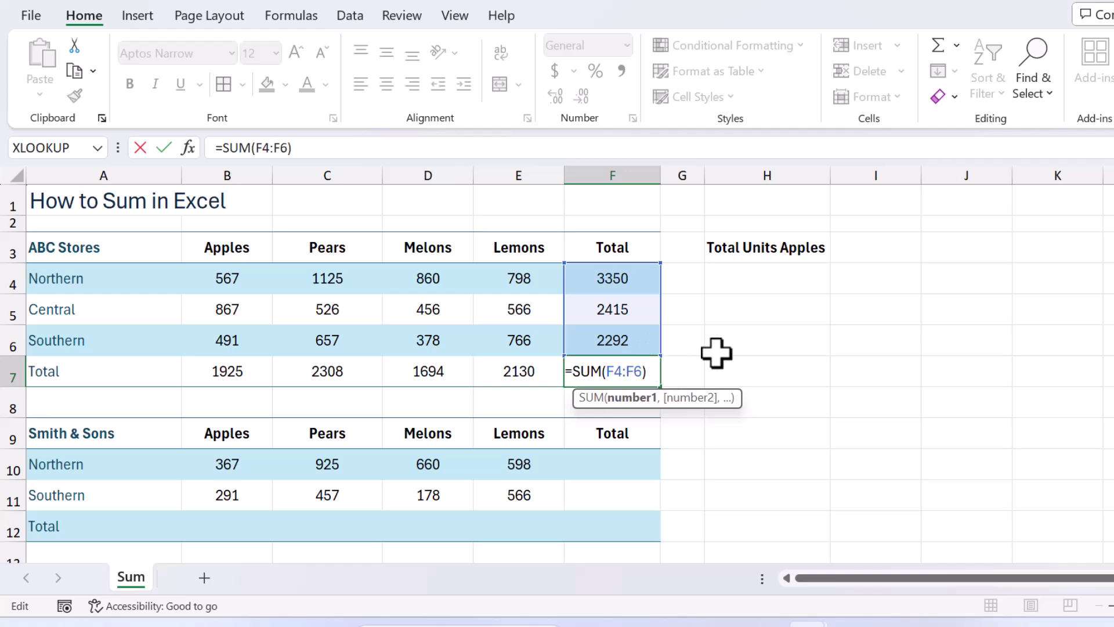
key("Return")
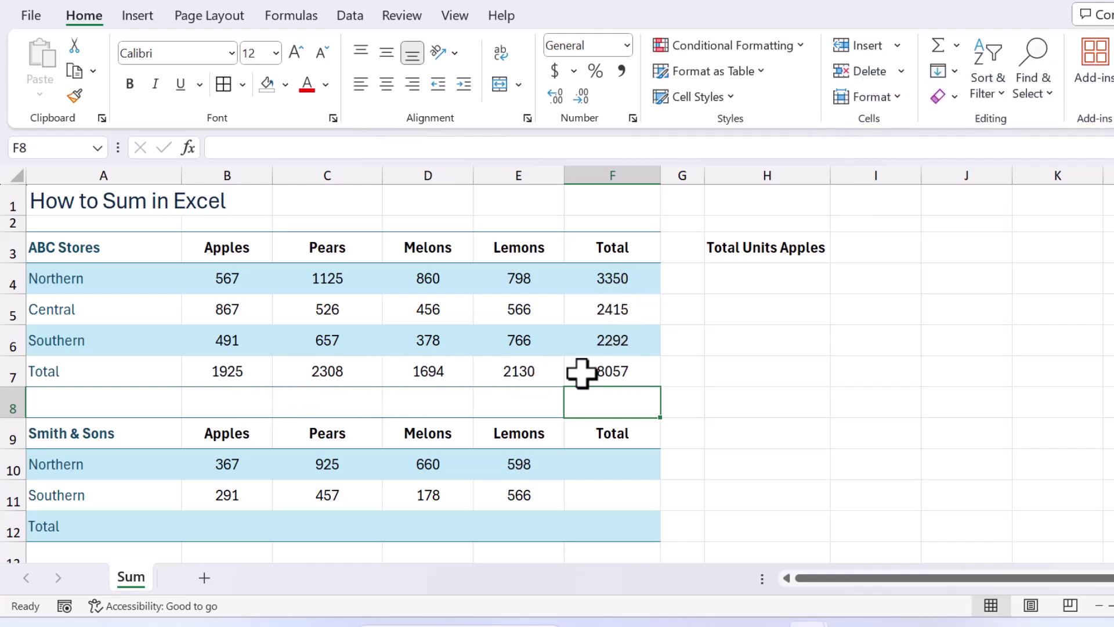
Put a check sum =SUM(B7:E7) in G7 and compare it with F7's =SUM(F4:F6)
left_click(686, 372)
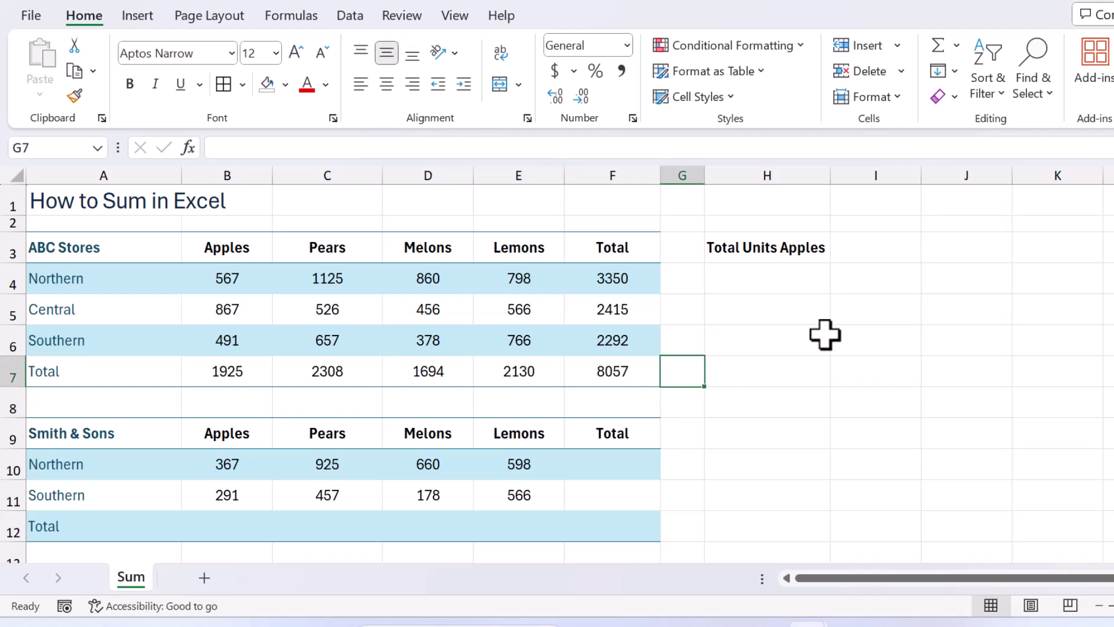
double_click(640, 371)
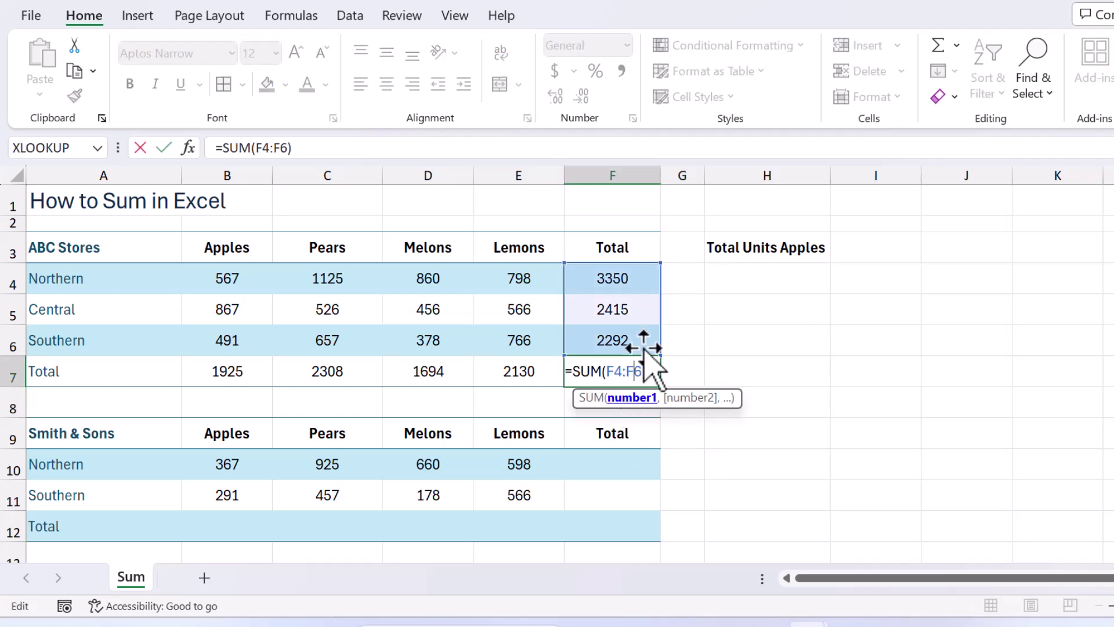
key("Escape")
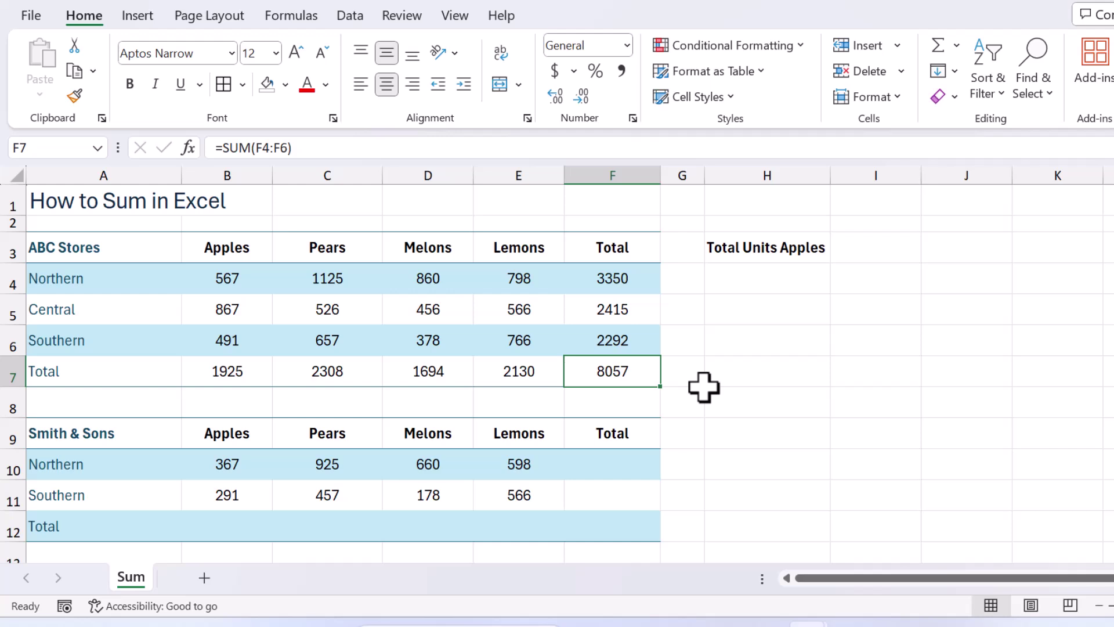
left_click(696, 373)
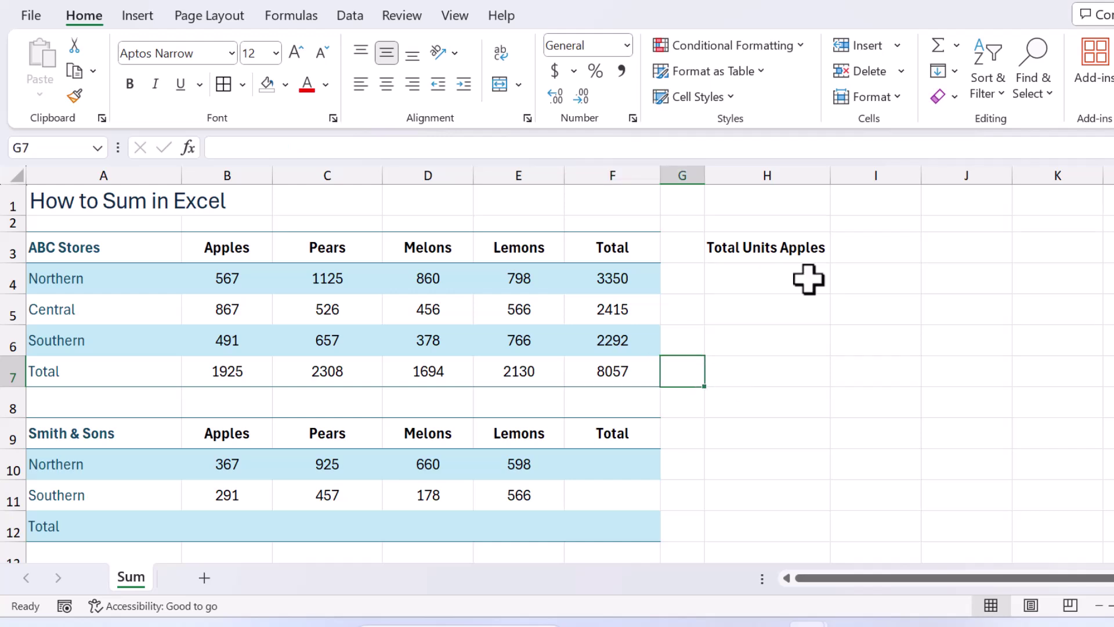
left_click(938, 45)
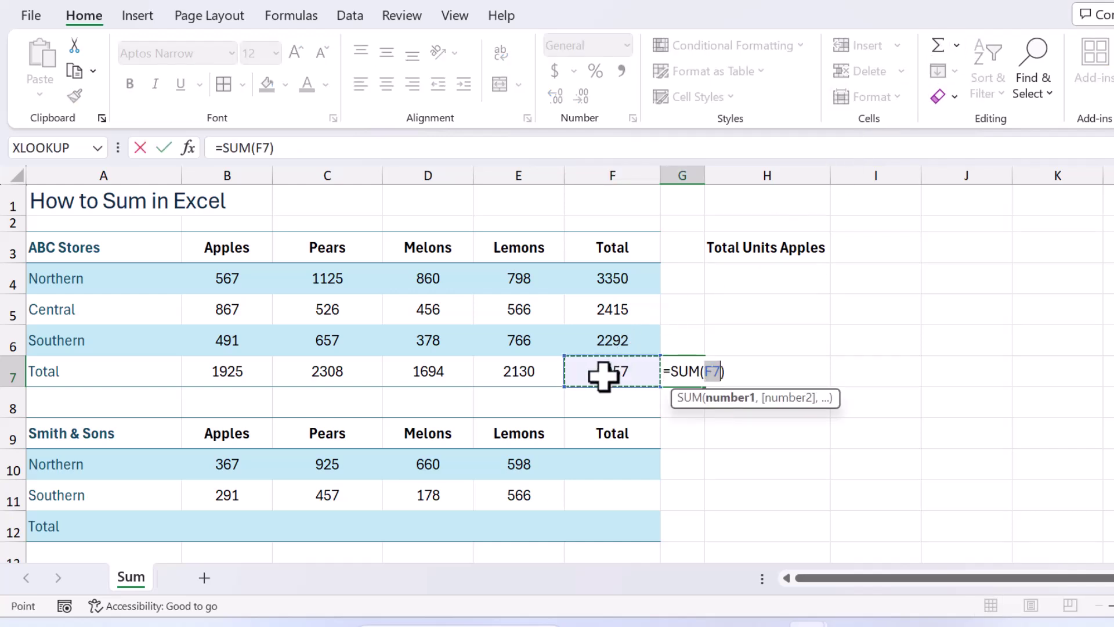
left_click_drag(219, 378, 492, 374)
key("Return")
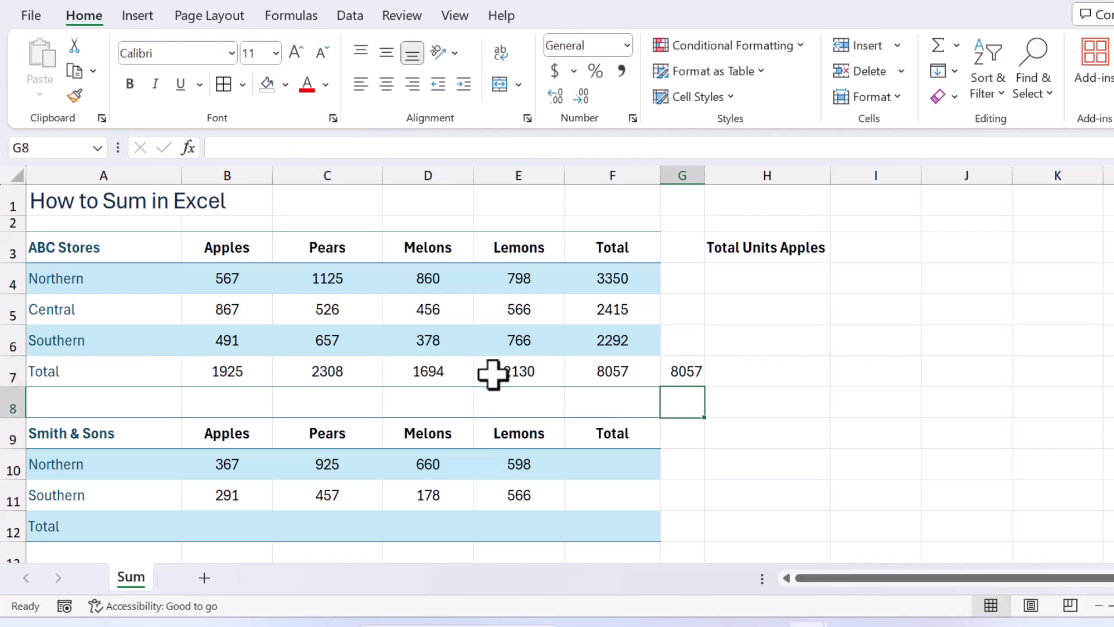
left_click(618, 377)
left_click(673, 377)
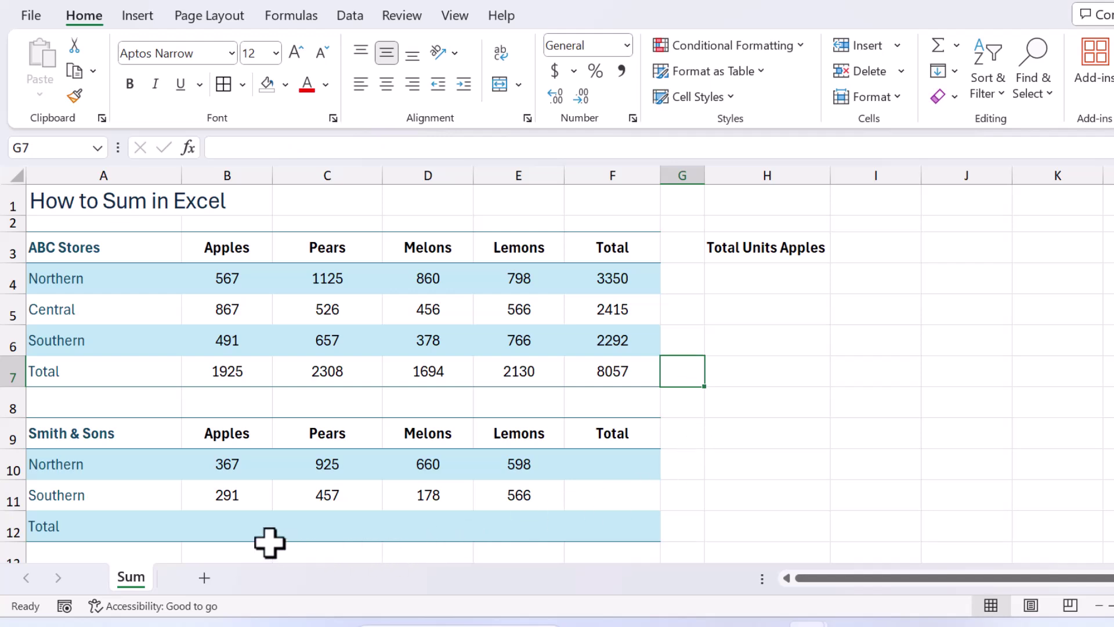
AutoSum B10:B11 into B12 for Apples (658), undoing a trial fill across to E12
left_click(233, 526)
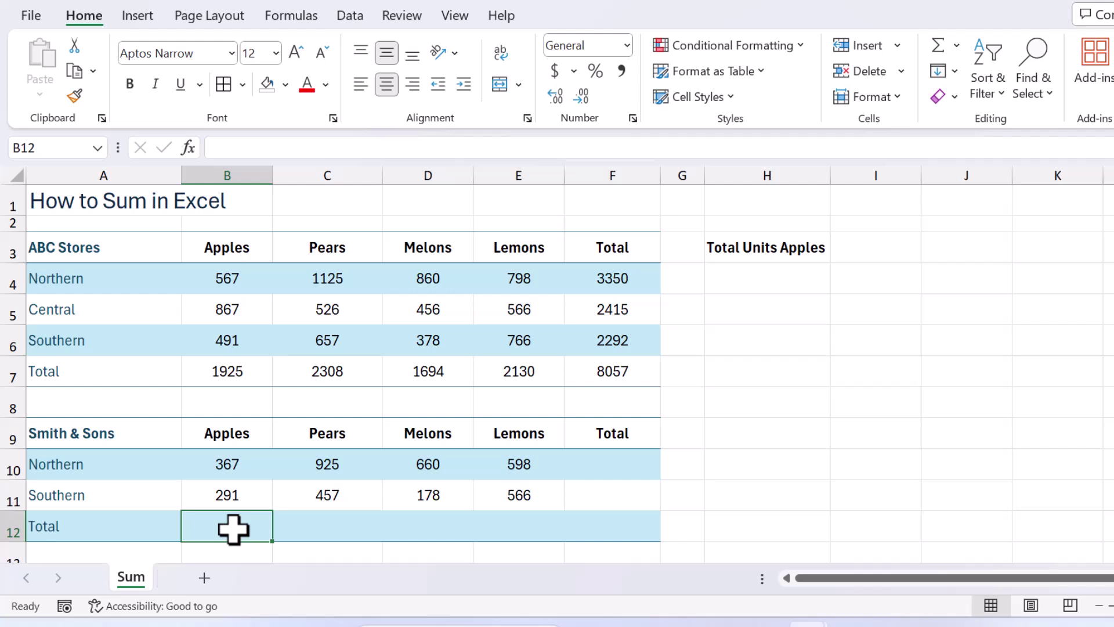
left_click(943, 42)
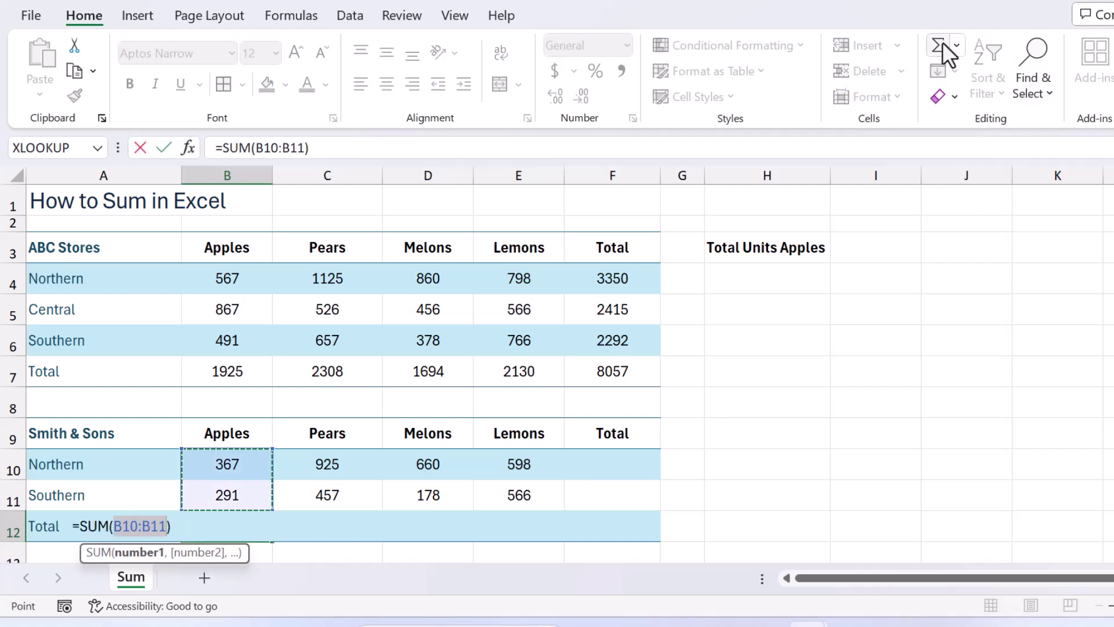
key("Return")
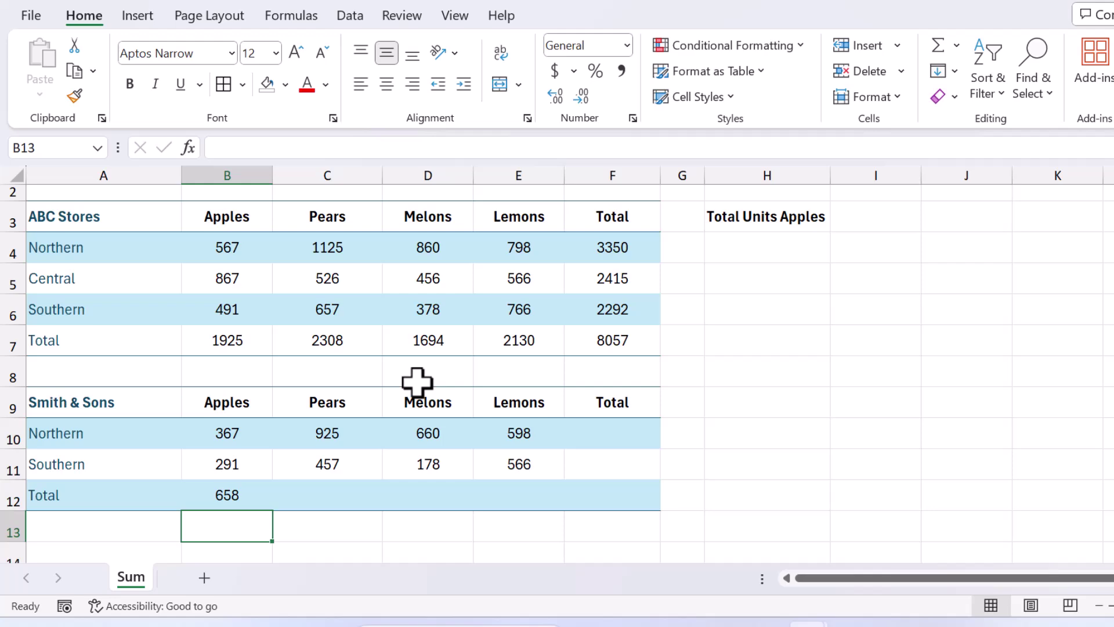
left_click(244, 498)
left_click_drag(275, 517, 549, 538)
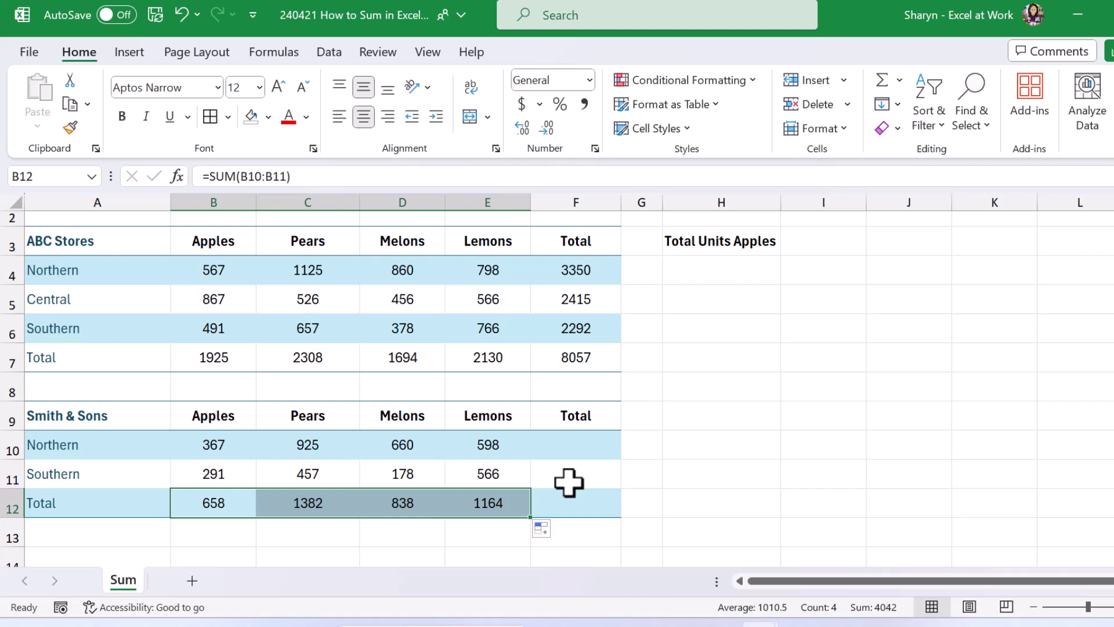
left_click(176, 12)
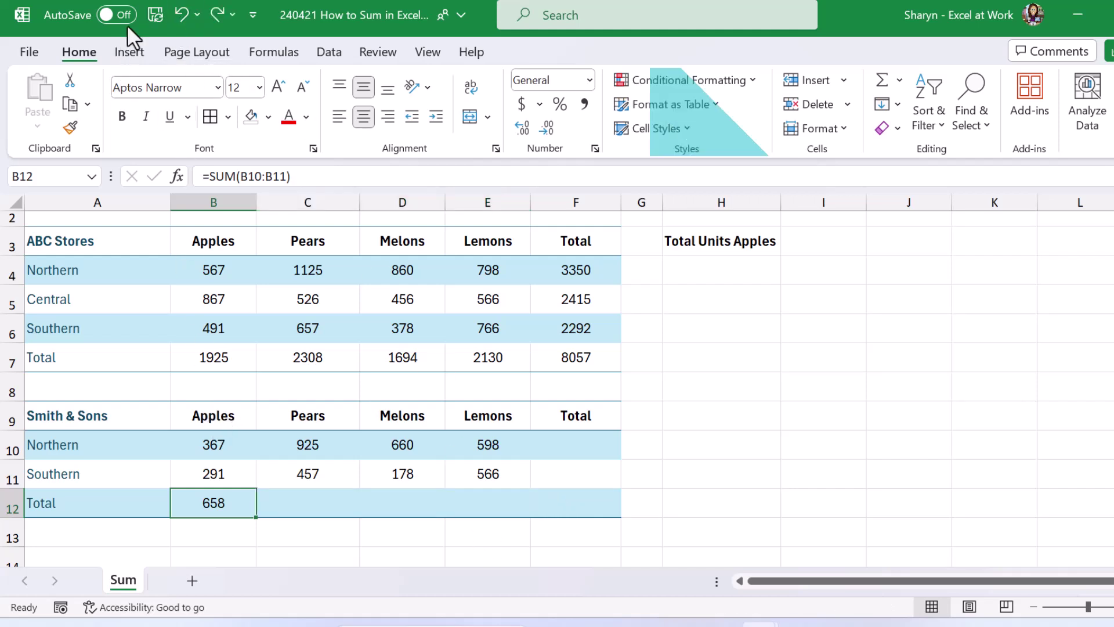
AutoSum B10:F12 to fill all Smith & Sons row and column totals, then inspect F10's SUM
left_click_drag(208, 449, 557, 491)
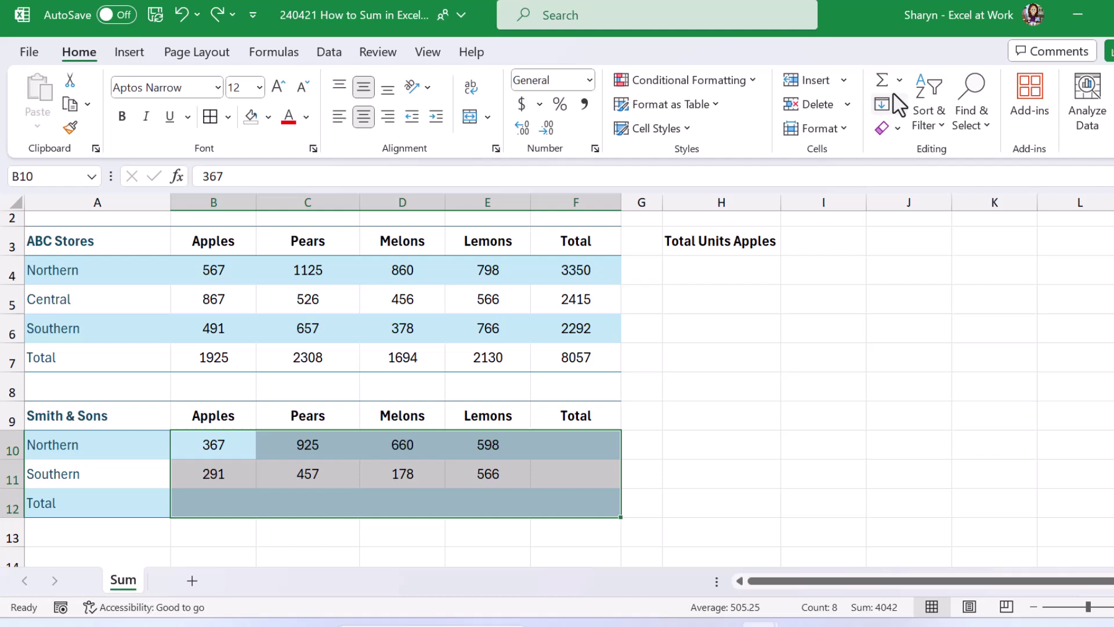
left_click(881, 81)
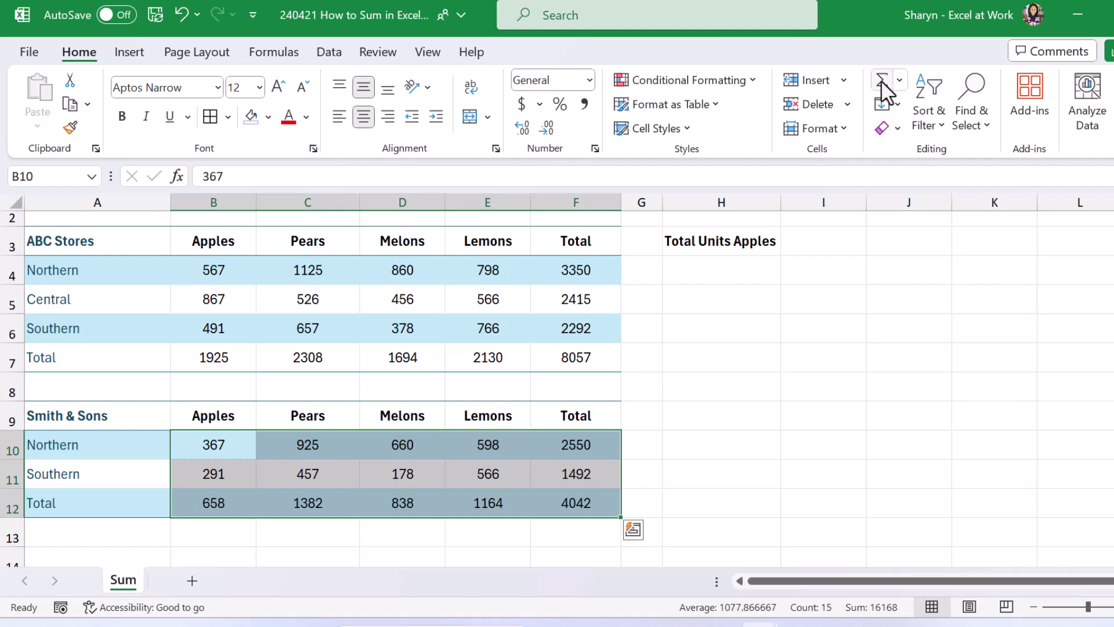
left_click(580, 448)
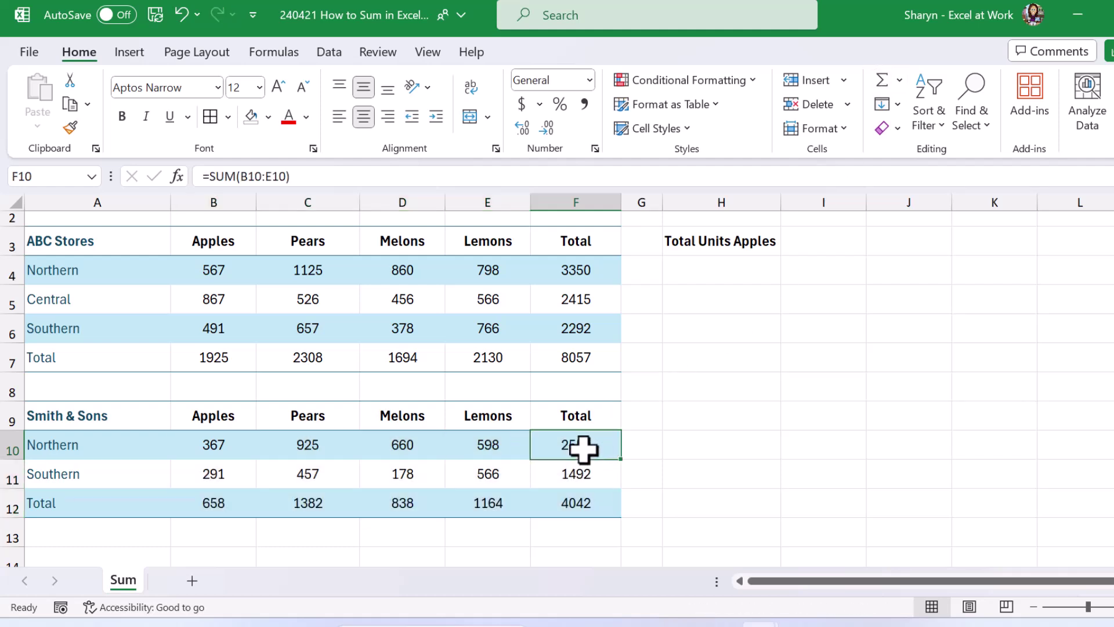
double_click(583, 449)
key("Escape")
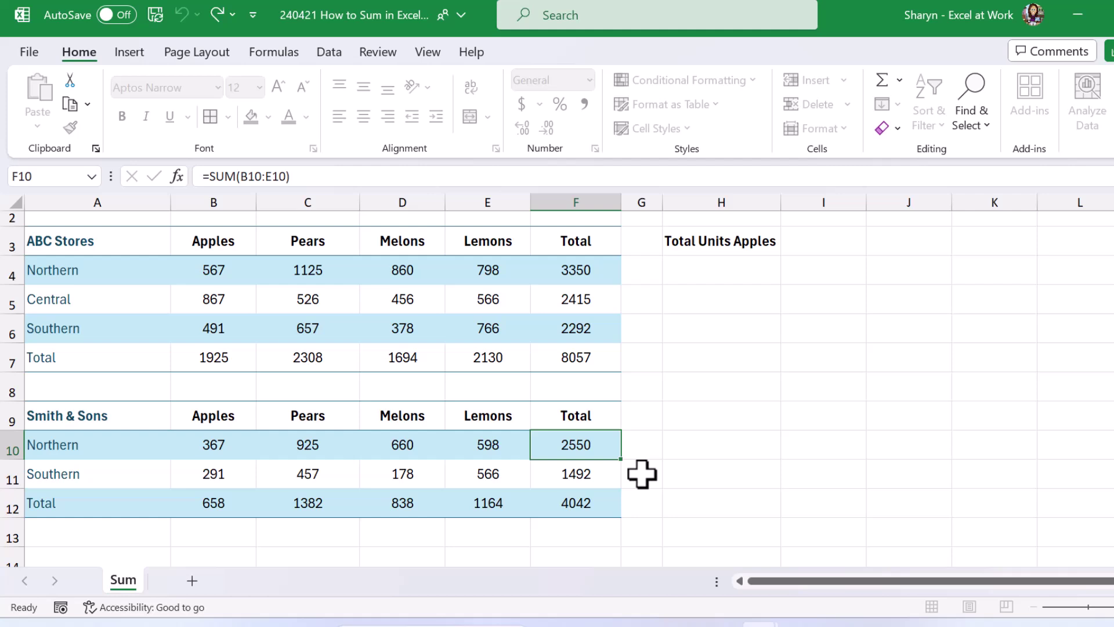
Inspect the SUM formulas in F11, F12 (grand total 4042) and E12 without changing them
double_click(599, 474)
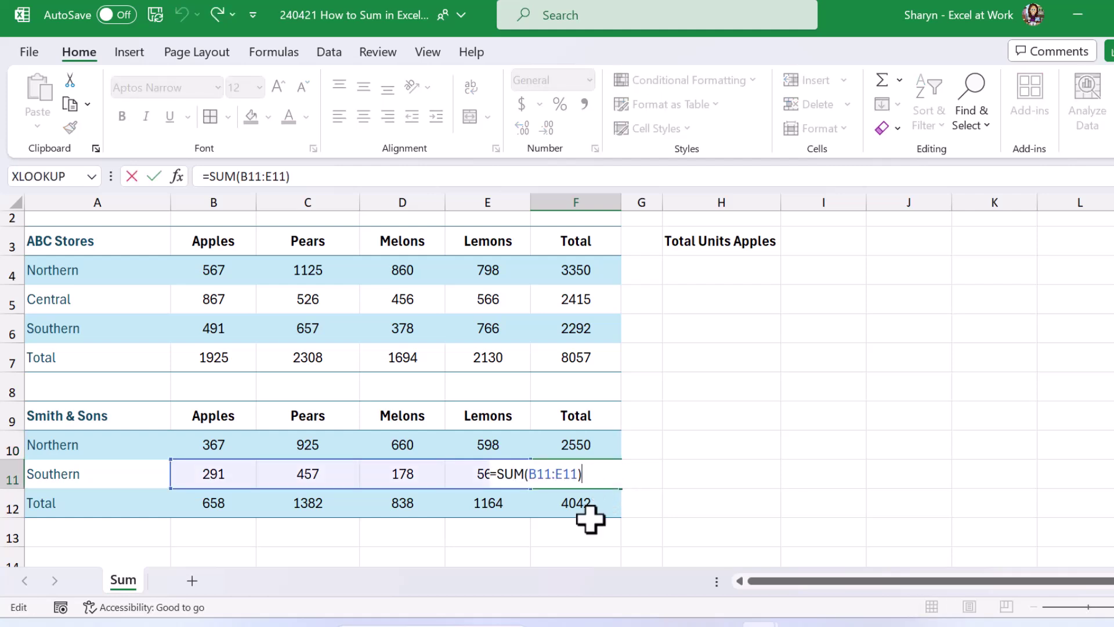
key("Escape")
left_click(592, 505)
double_click(592, 505)
key("Escape")
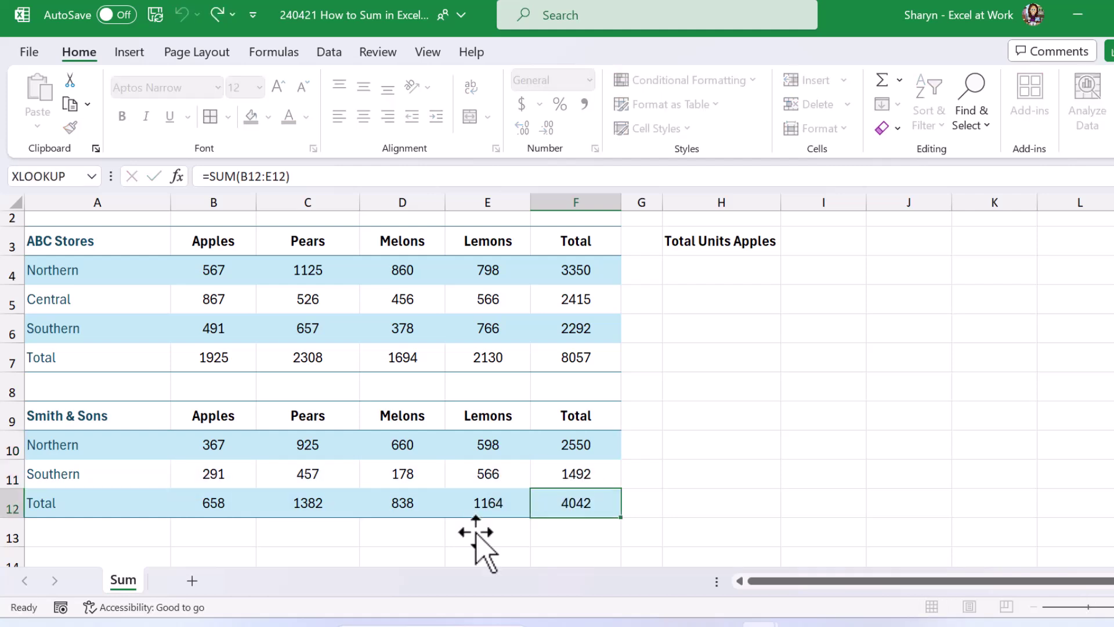
left_click(470, 500)
double_click(470, 500)
key("Escape")
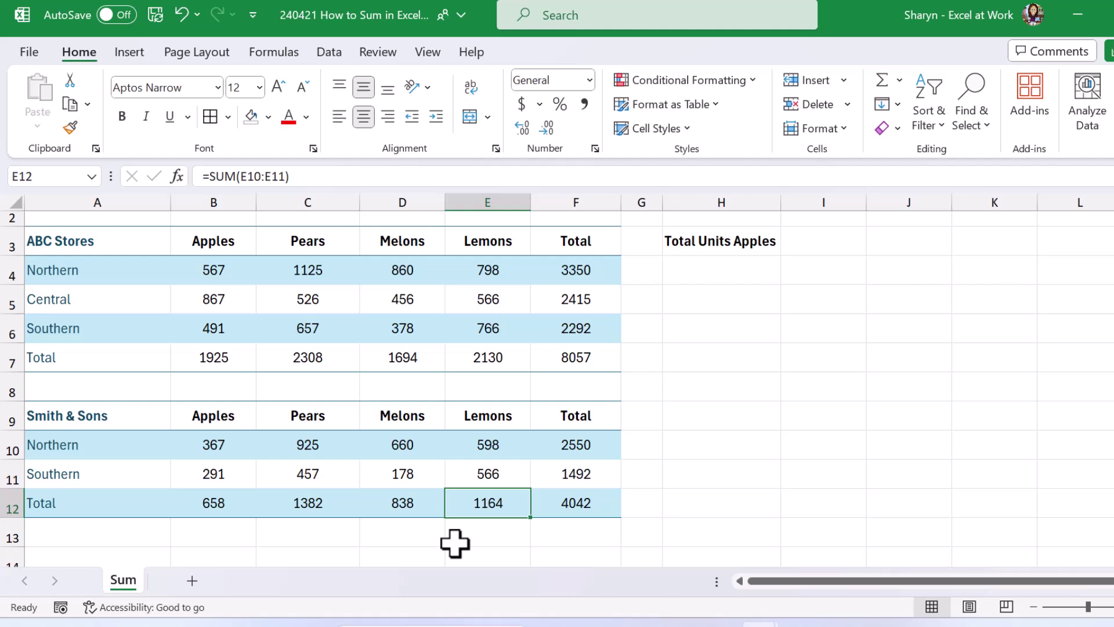
left_click_drag(229, 269, 222, 327)
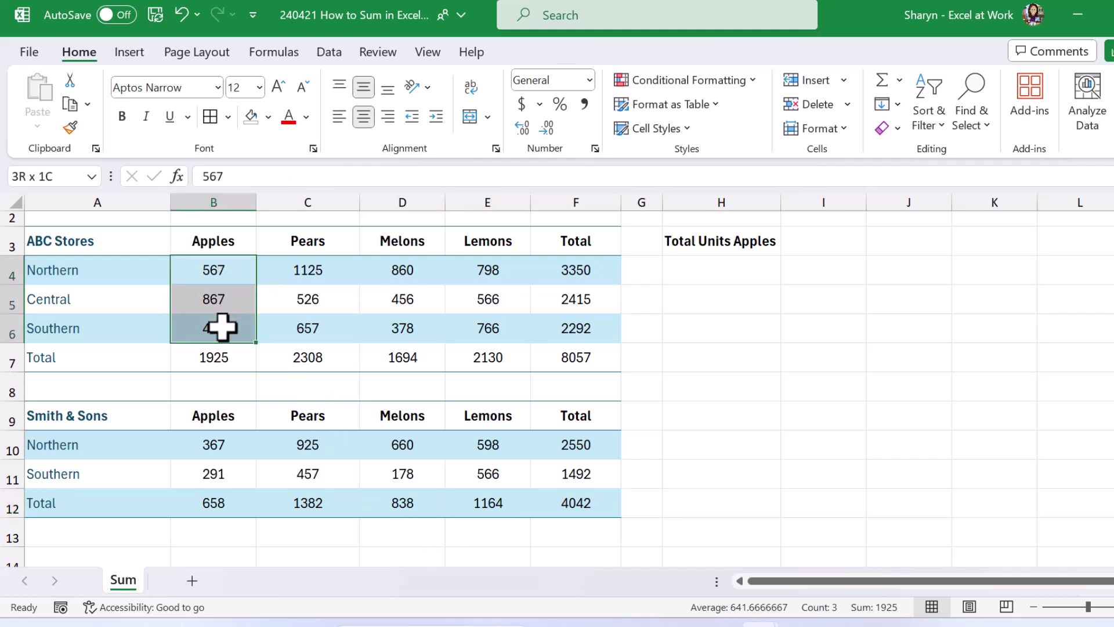
key("ctrl")
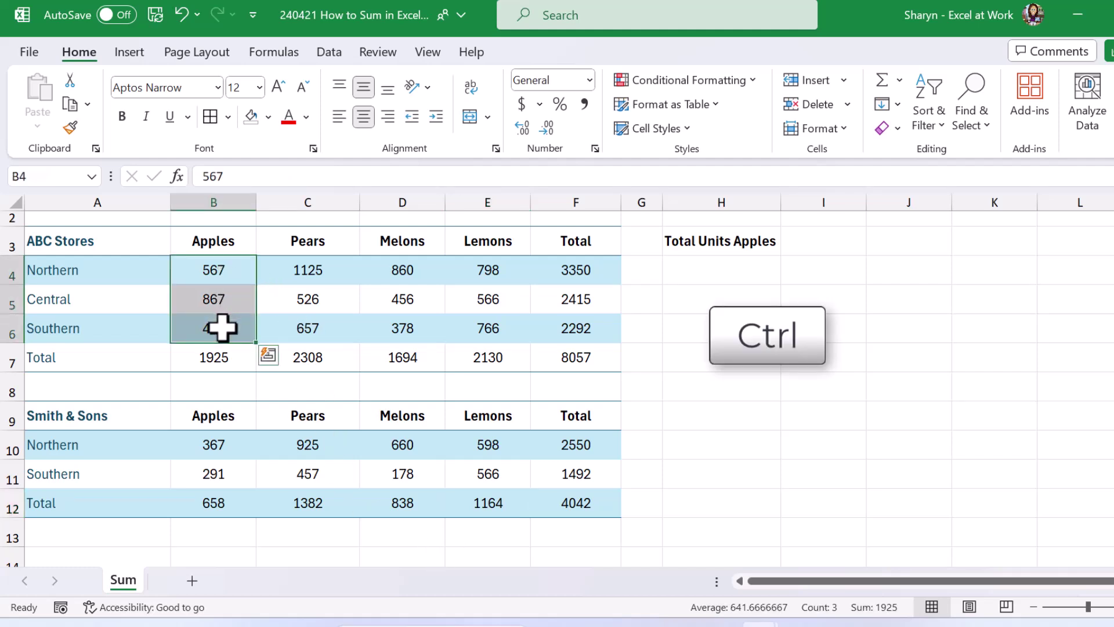
left_click_drag(202, 442, 202, 467)
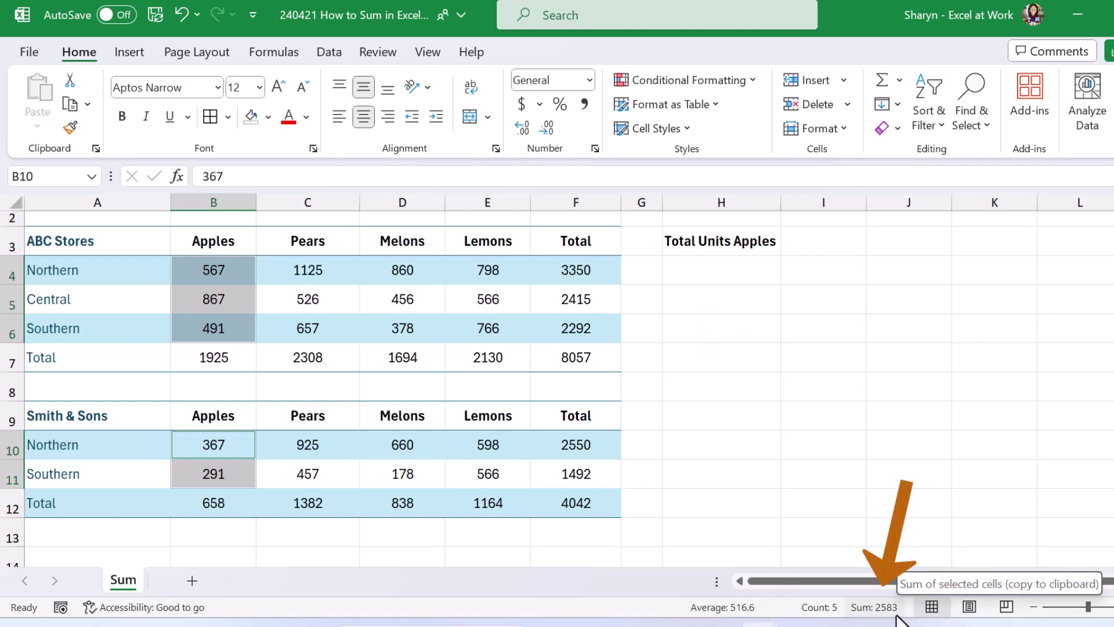
left_click(835, 250)
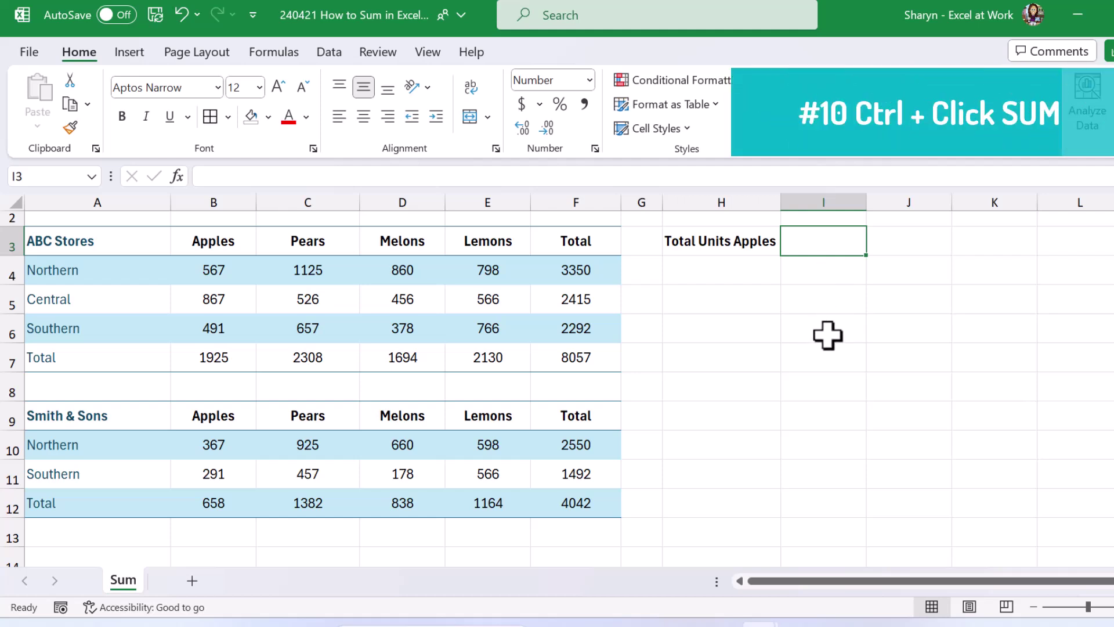
Enter =SUM(B4:B6,B10:B11) in I3 to total both stores' Apples, giving 2,583
left_click(882, 79)
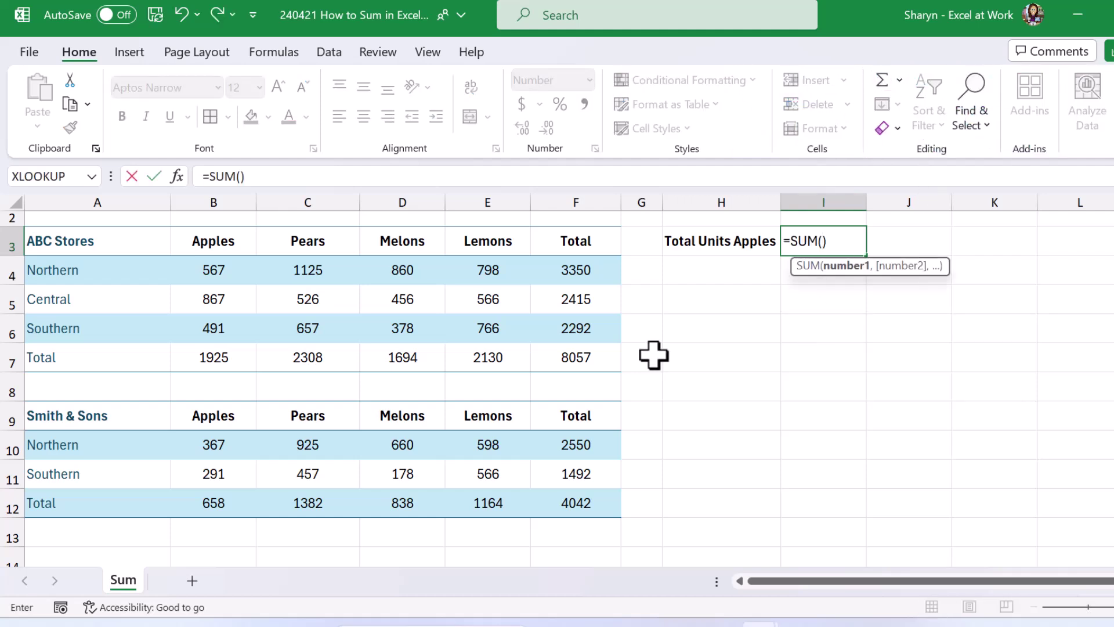
left_click_drag(231, 273, 228, 322)
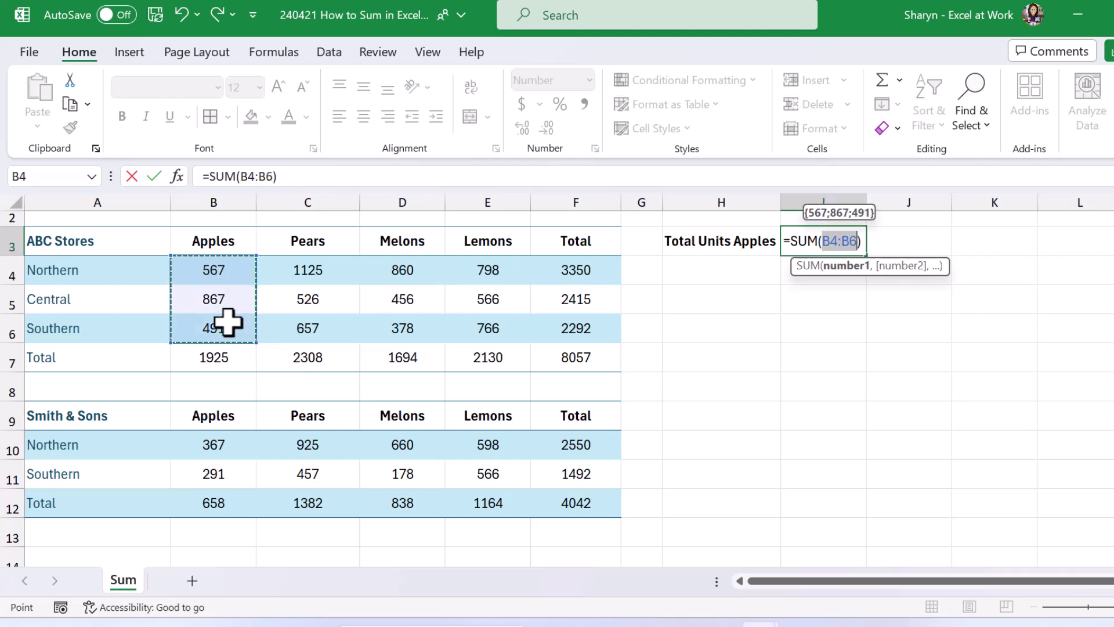
left_click_drag(230, 445, 228, 463)
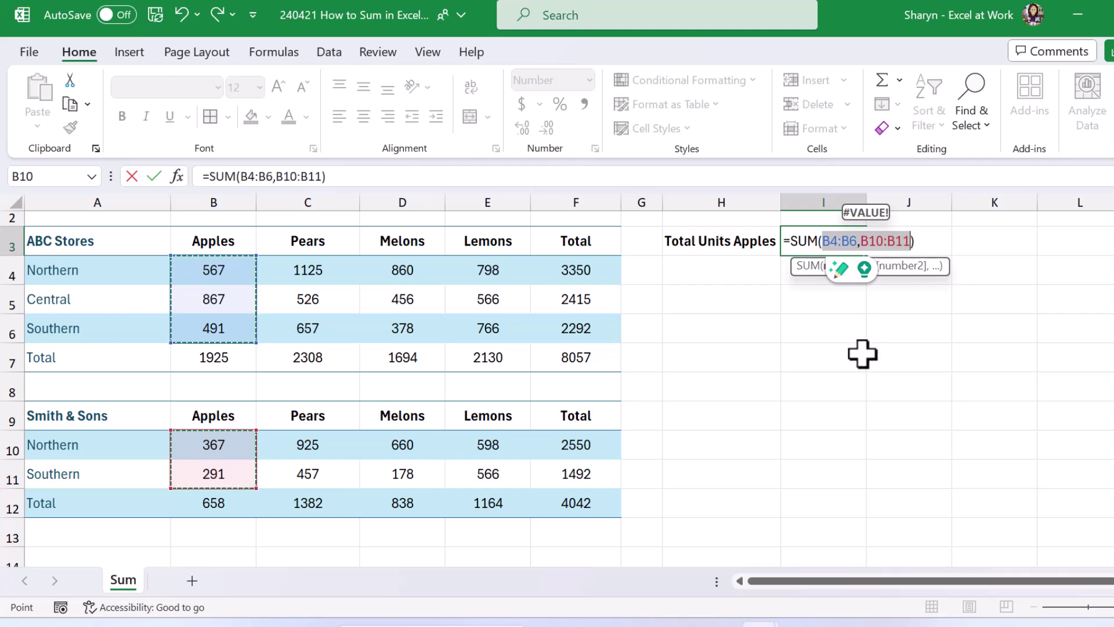
key("Return")
key("Up")
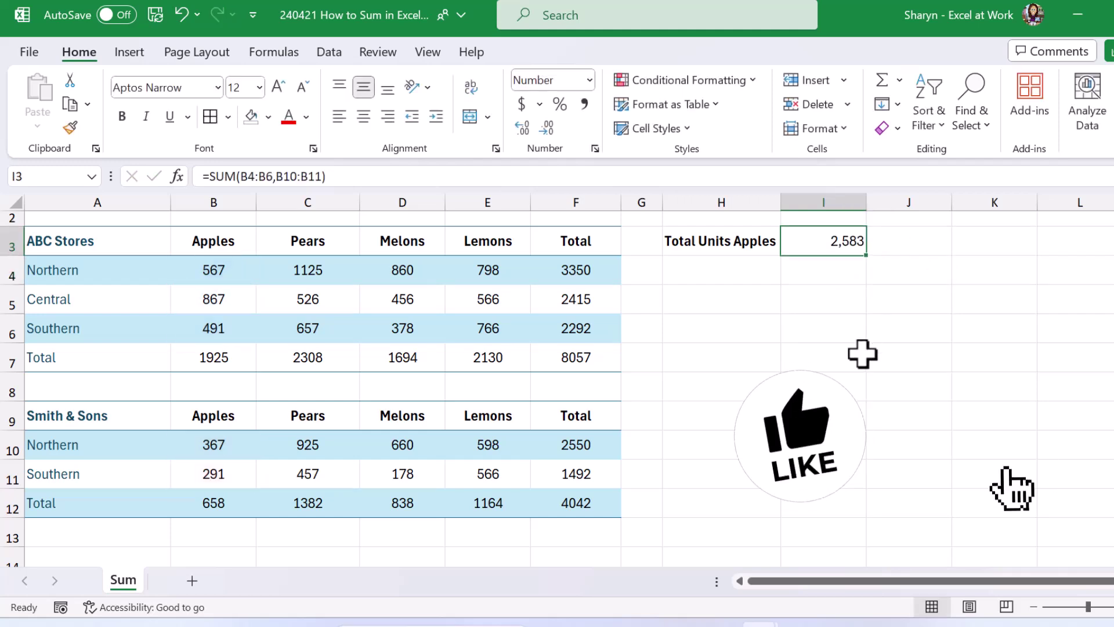